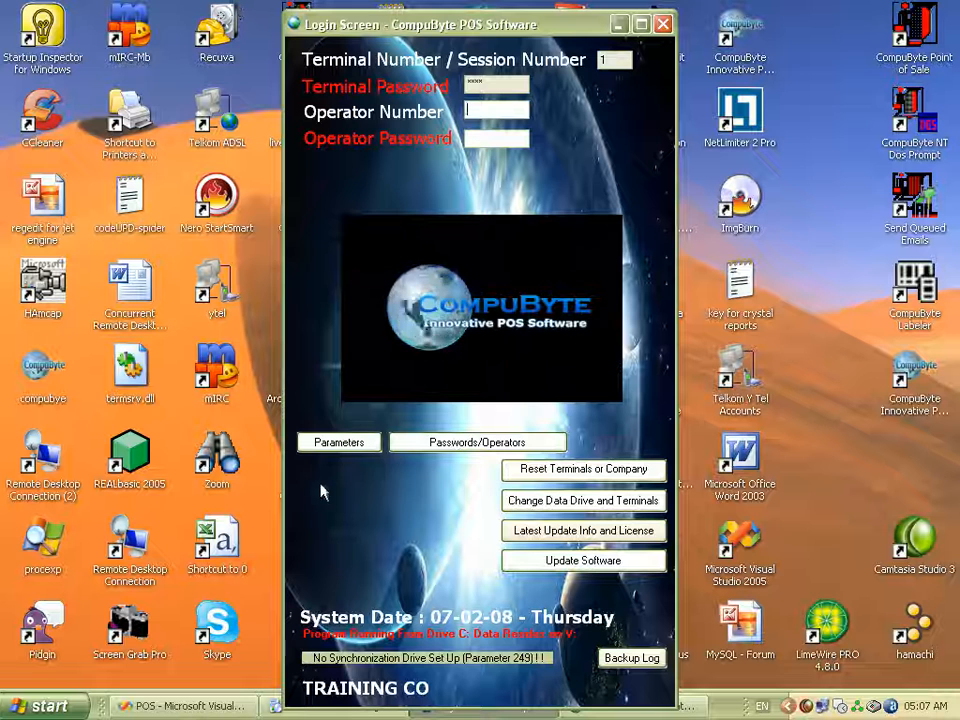
Step: Open the parameter setup, entering the level 10 password to gain access
click(320, 445)
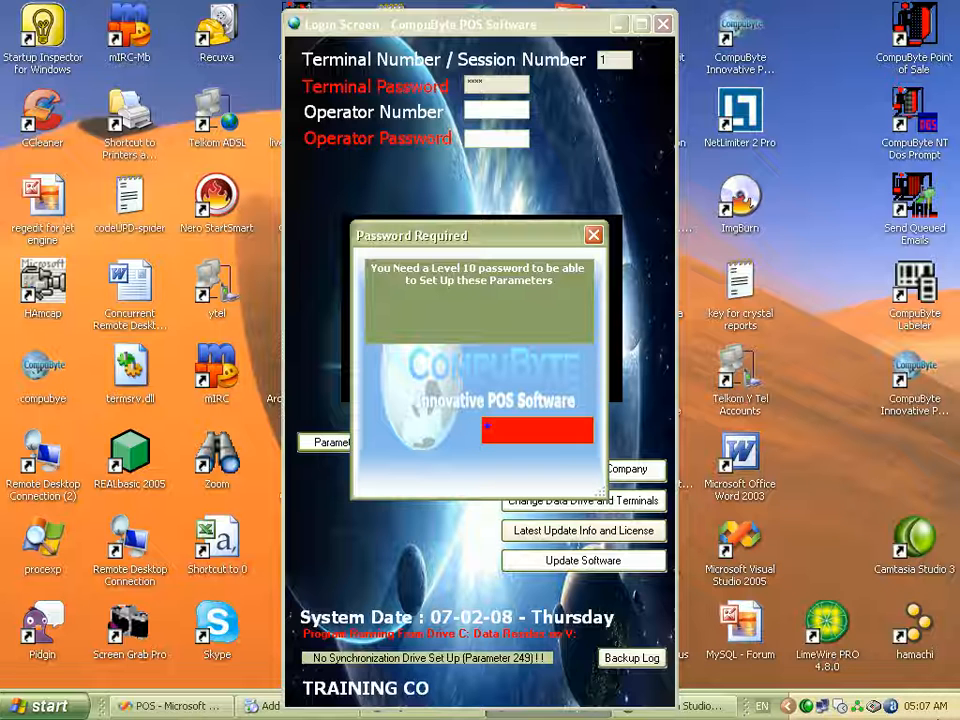
text(****)
key(Return)
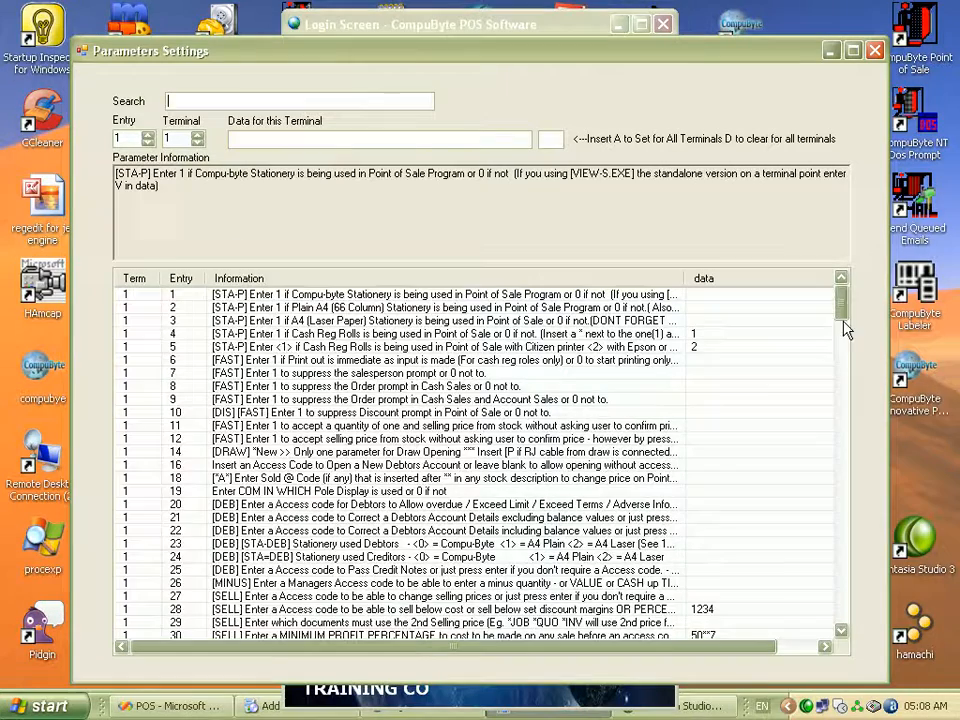
Step: Search the parameters for "discount" and open entry 10, which covers suppressing the discount prompt in Point of Sale
drag(840, 308, 846, 274)
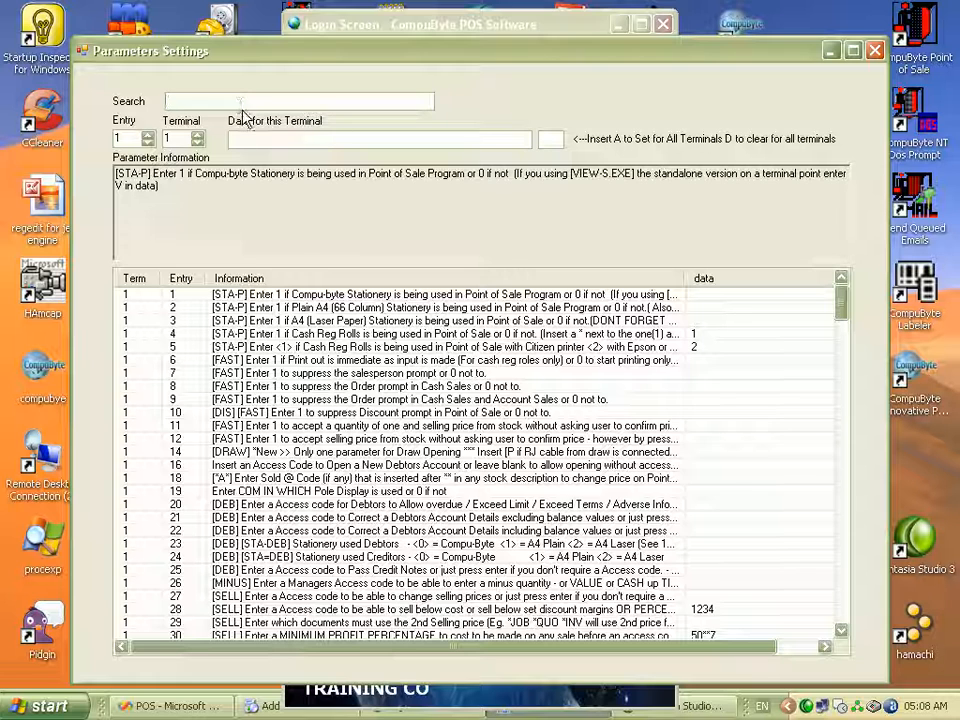
text(dis)
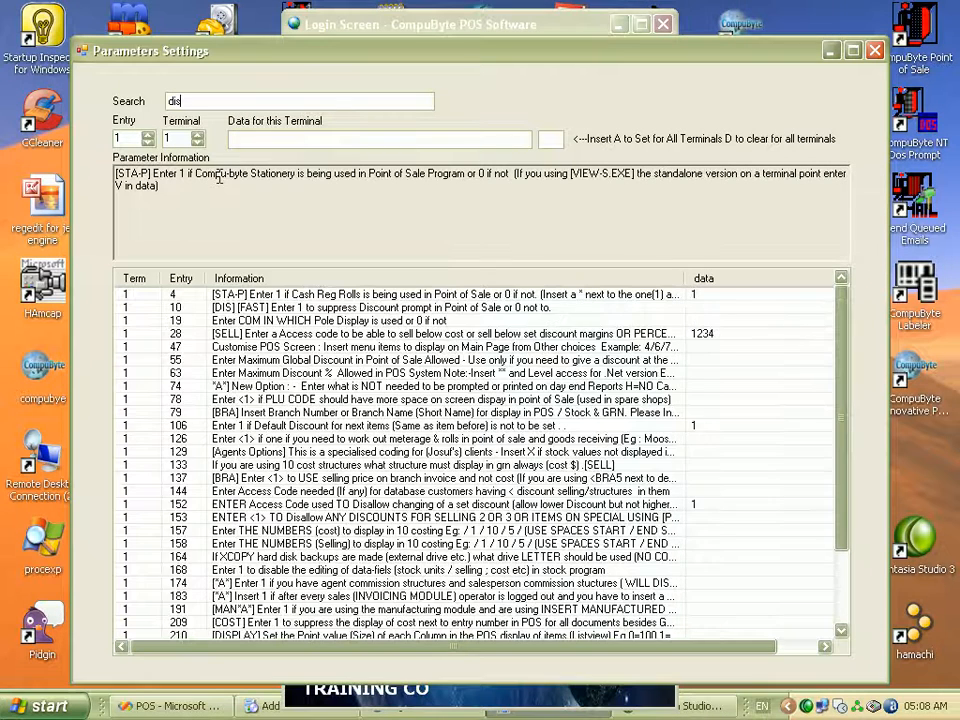
text(count)
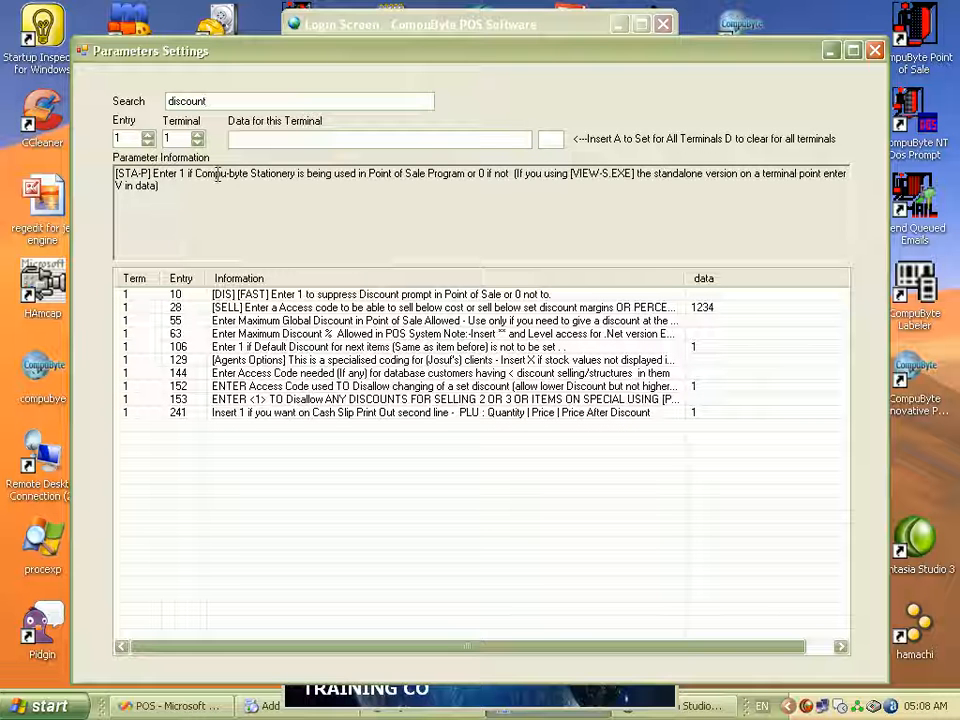
click(421, 295)
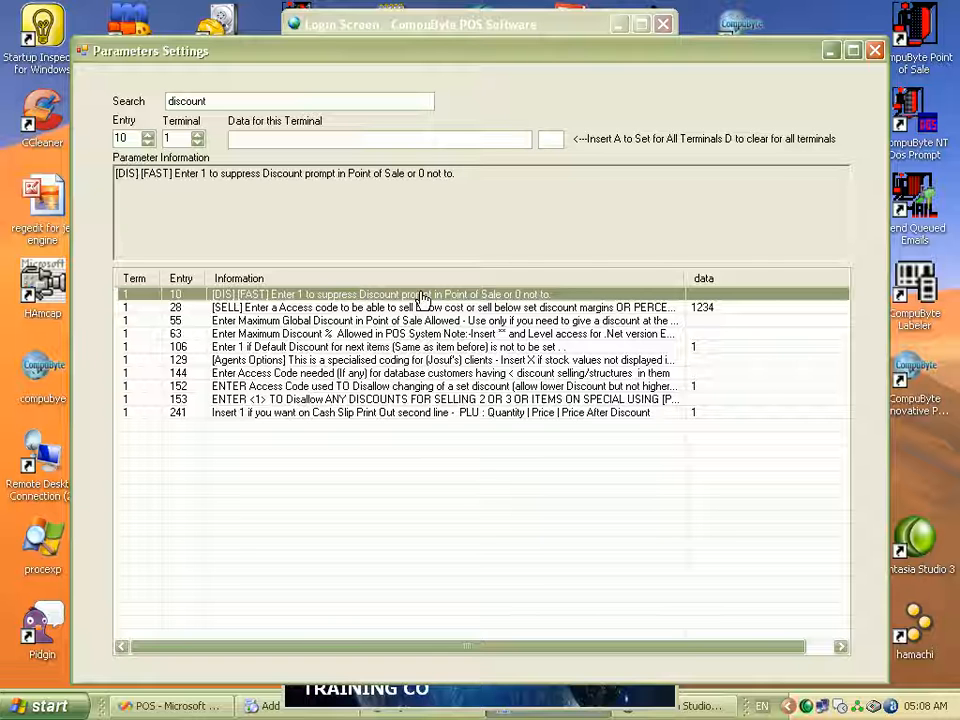
click(244, 143)
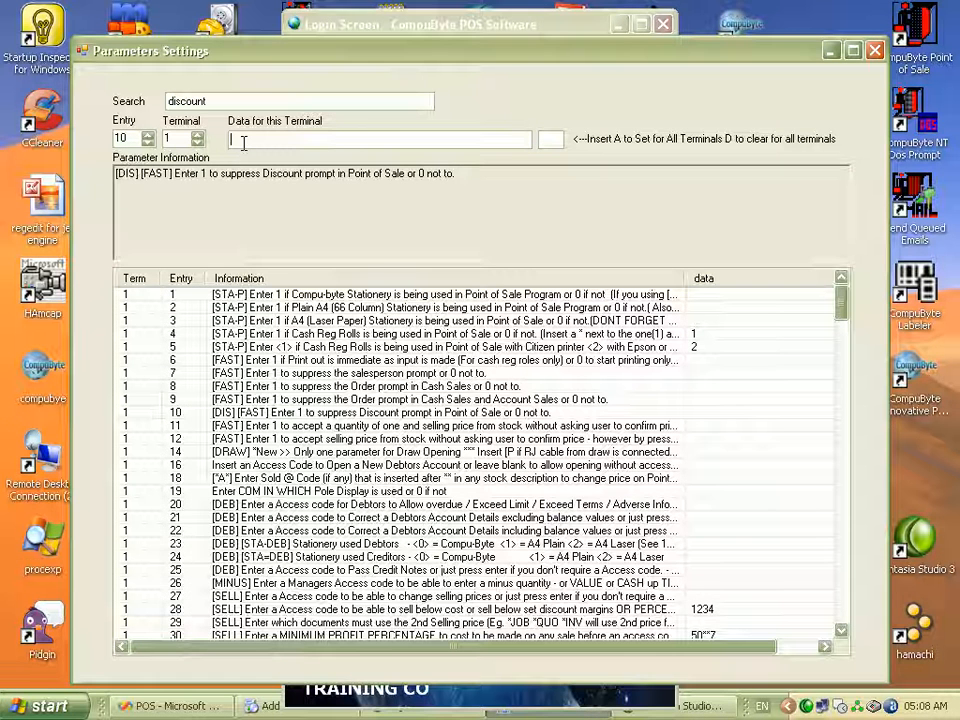
Step: Filter the parameters again by "discoun" and read the descriptions of entries 28, 63 and 144
click(227, 103)
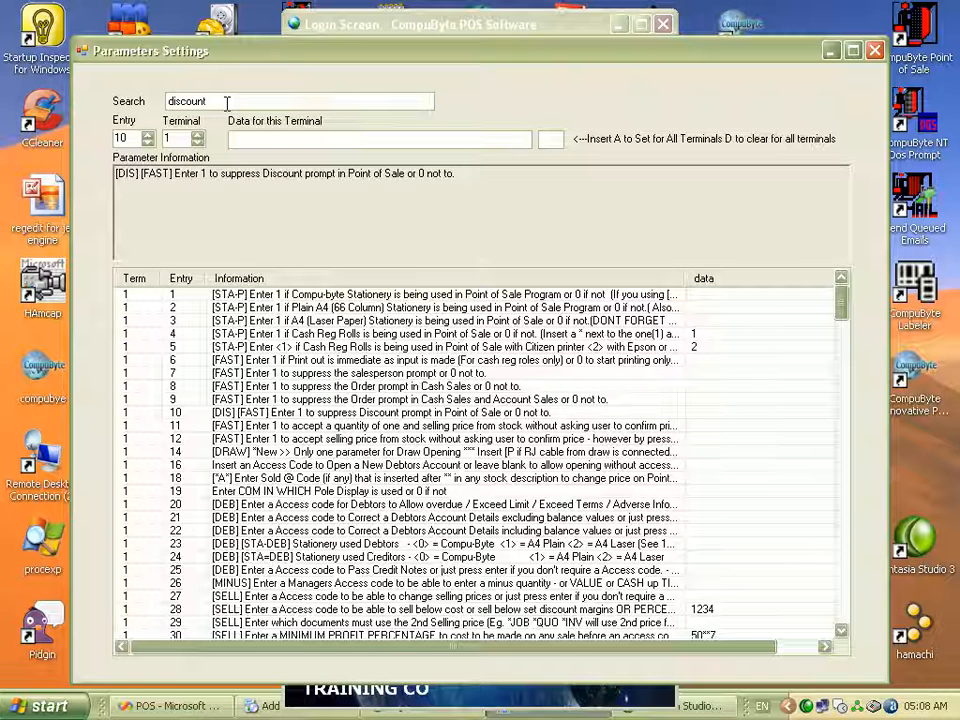
key(BackSpace)
key(BackSpace)
key(BackSpace)
key(BackSpace)
text(oun)
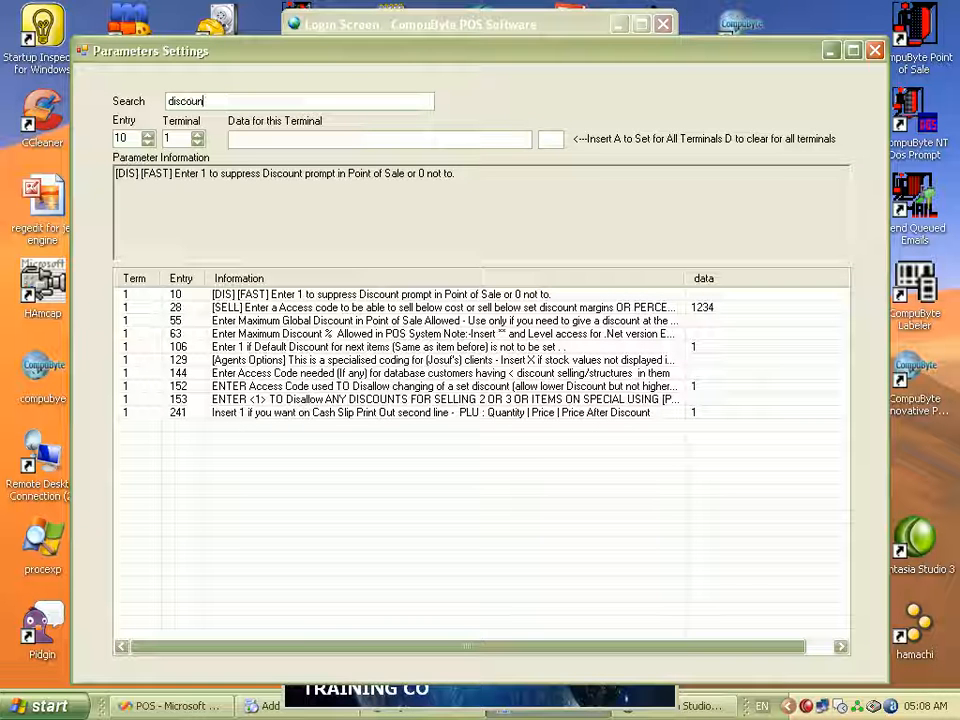
click(390, 310)
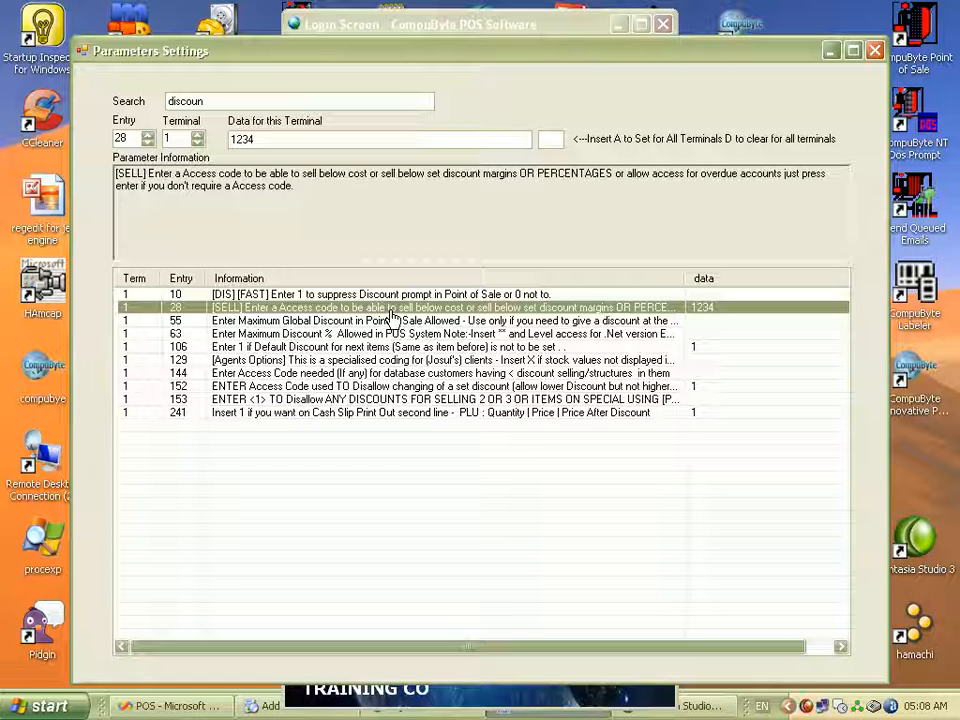
click(377, 336)
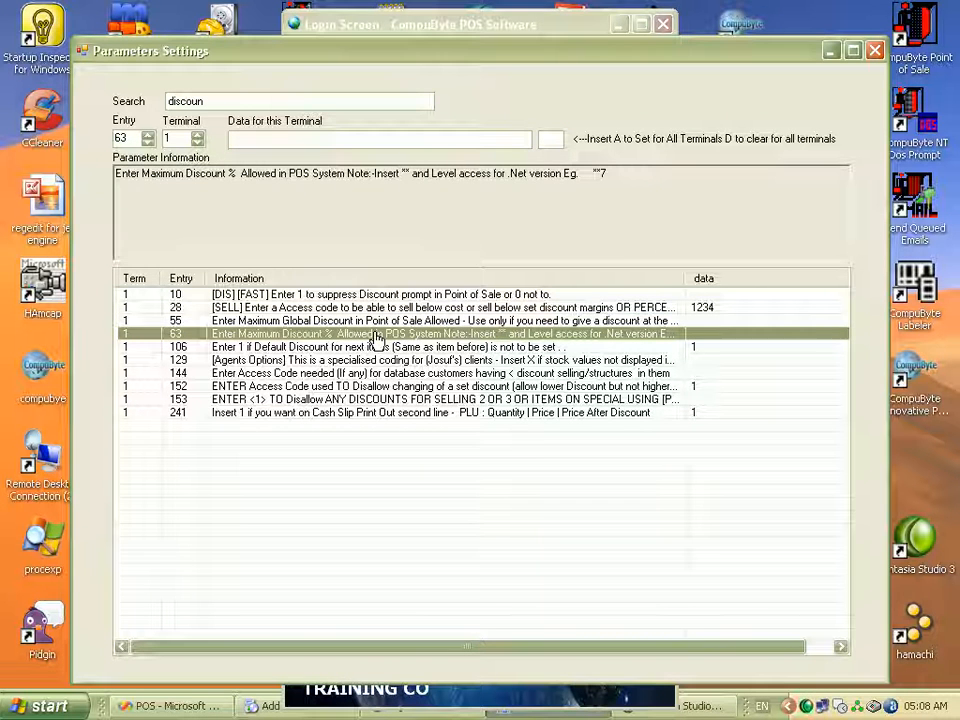
click(370, 374)
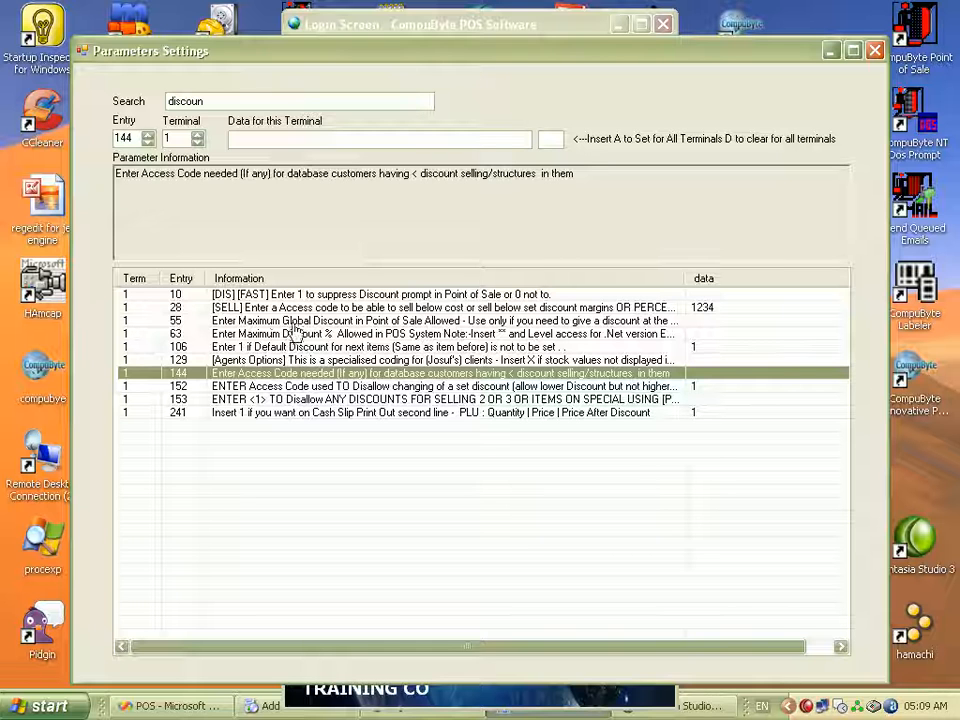
Step: Set parameter 55, the maximum global discount allowed in Point of Sale, to 1 for terminal 1
click(403, 322)
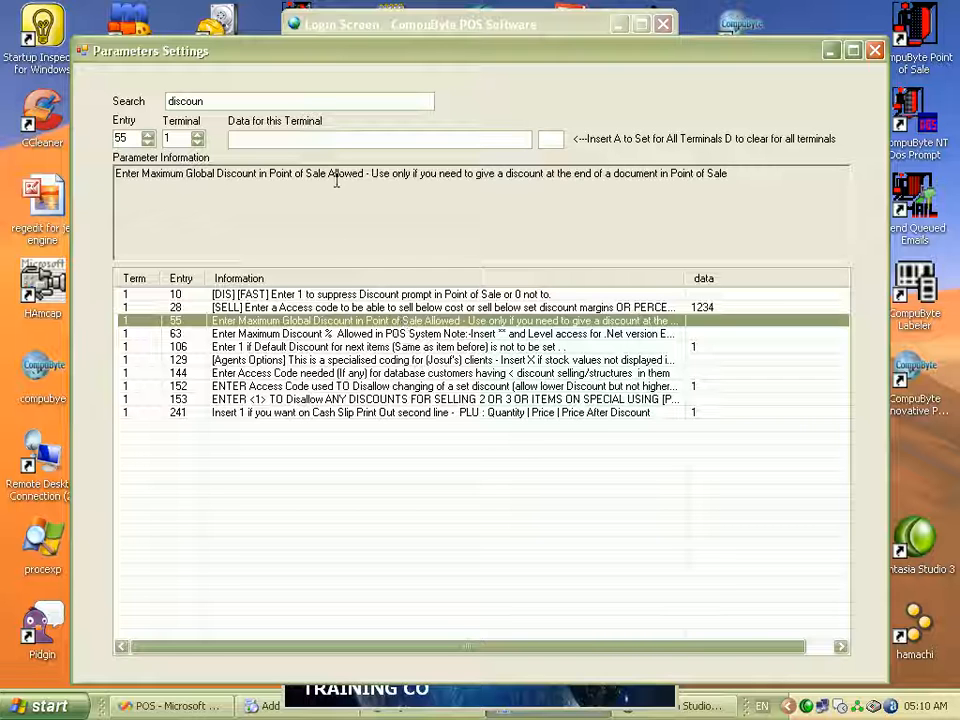
click(291, 141)
text(1)
key(Return)
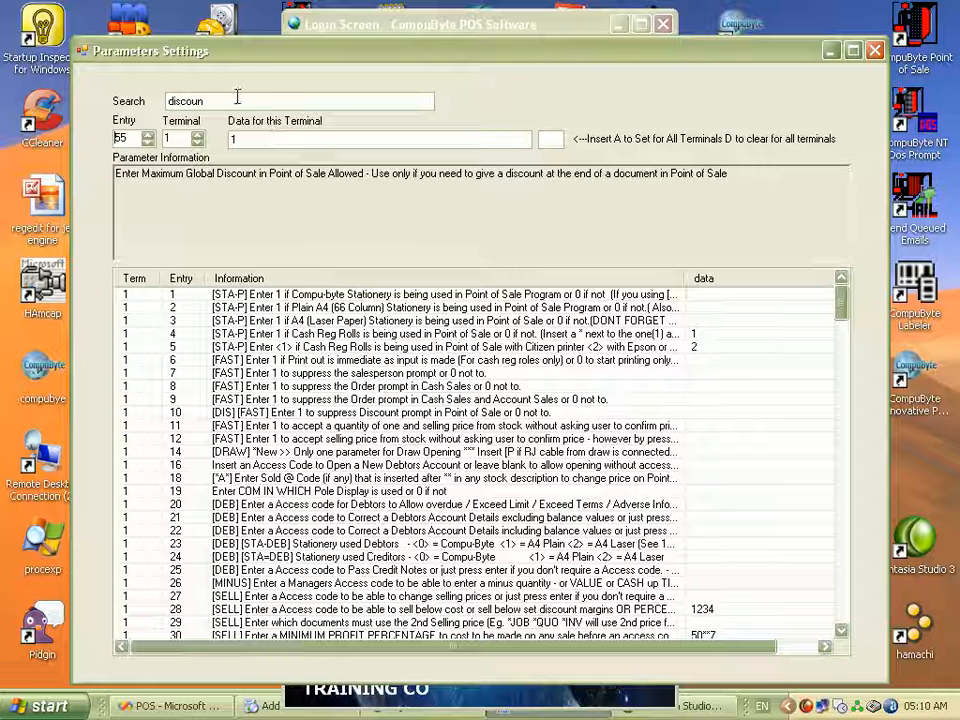
Step: Search the parameters for "draw" and open entry 211 on the cash drawer attached directly to the printer
key(BackSpace)
key(BackSpace)
key(BackSpace)
key(BackSpace)
key(BackSpace)
key(BackSpace)
key(BackSpace)
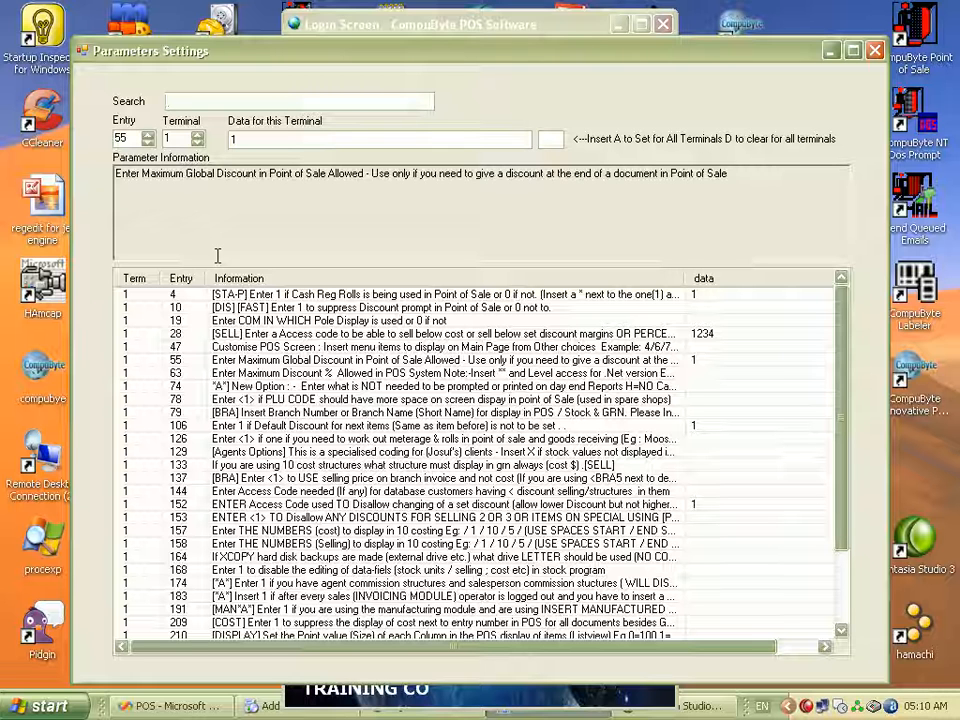
text(draw)
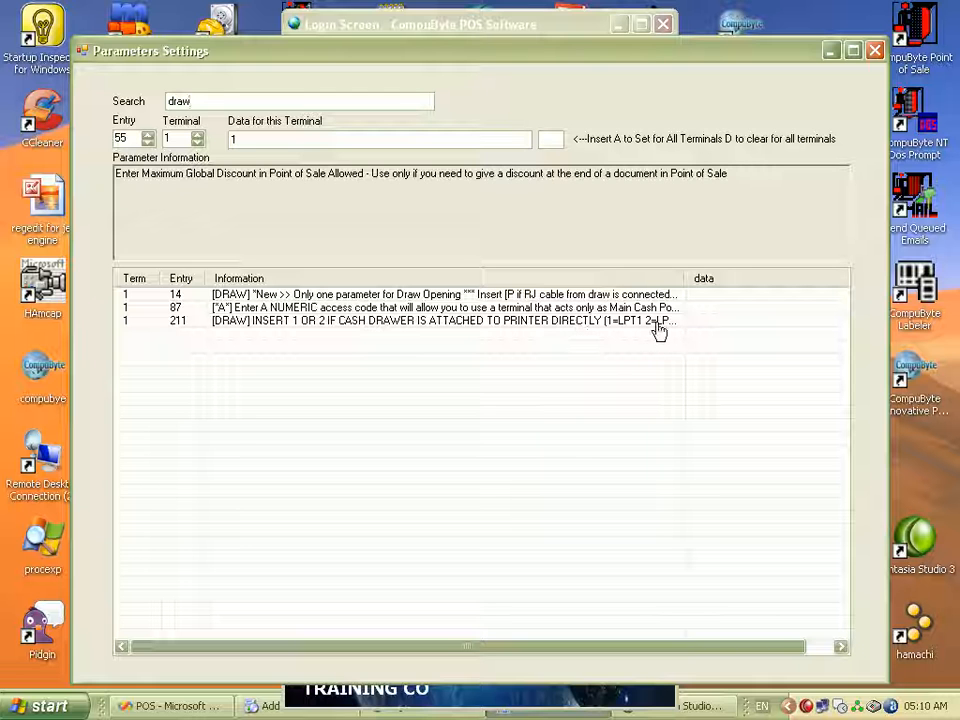
click(622, 321)
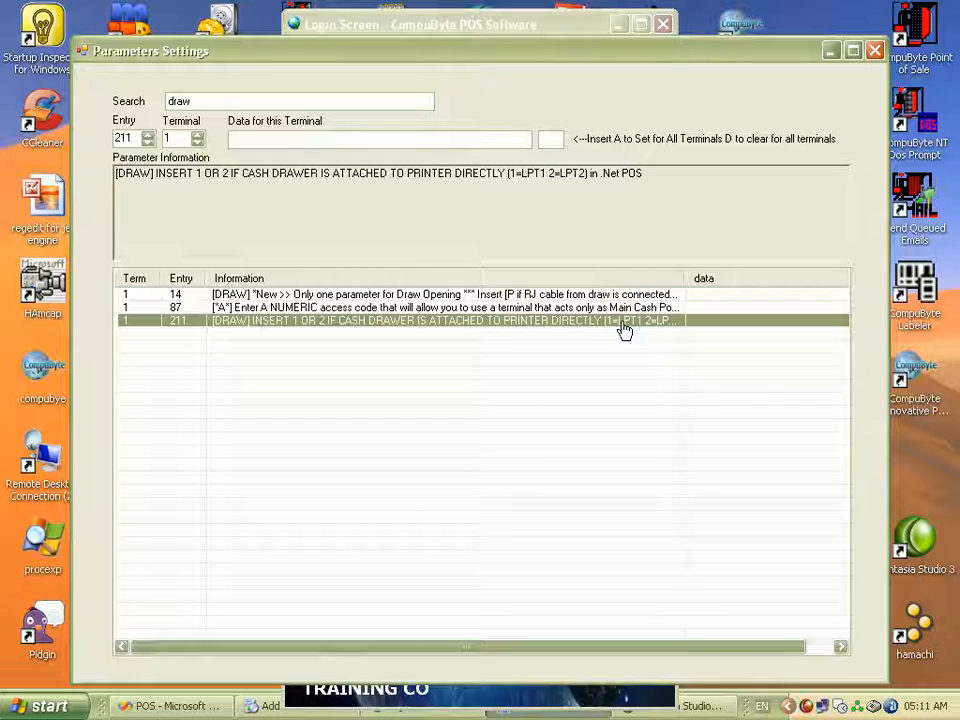
Step: Search the parameters for "dot matr" and open entry 236 on the ports of dot matrix printers
key(BackSpace)
key(BackSpace)
key(BackSpace)
key(BackSpace)
text(d)
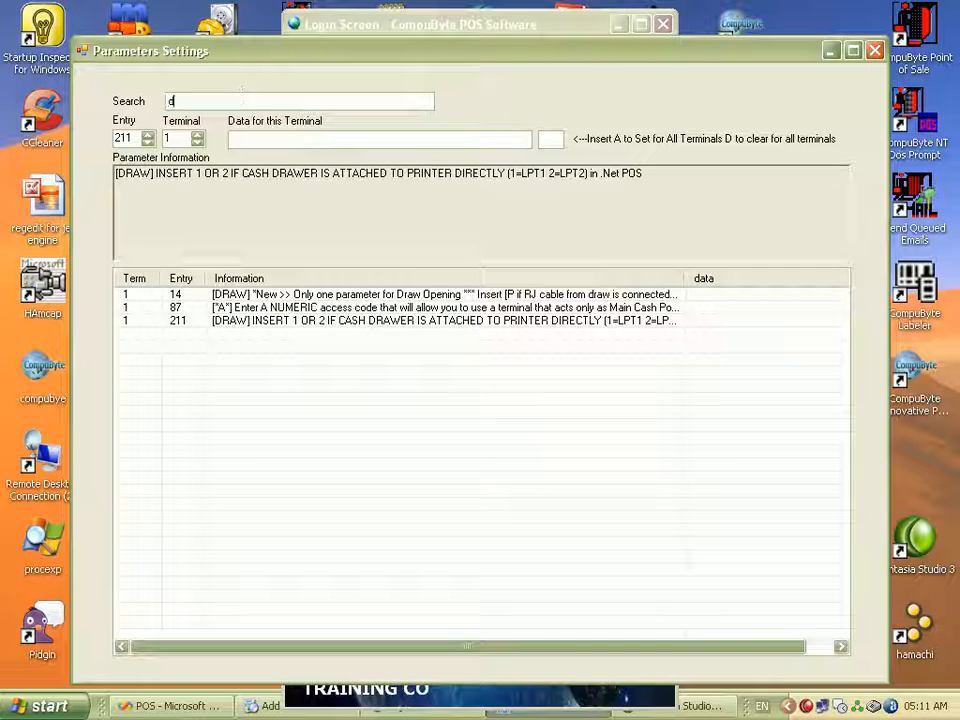
text(ot matr)
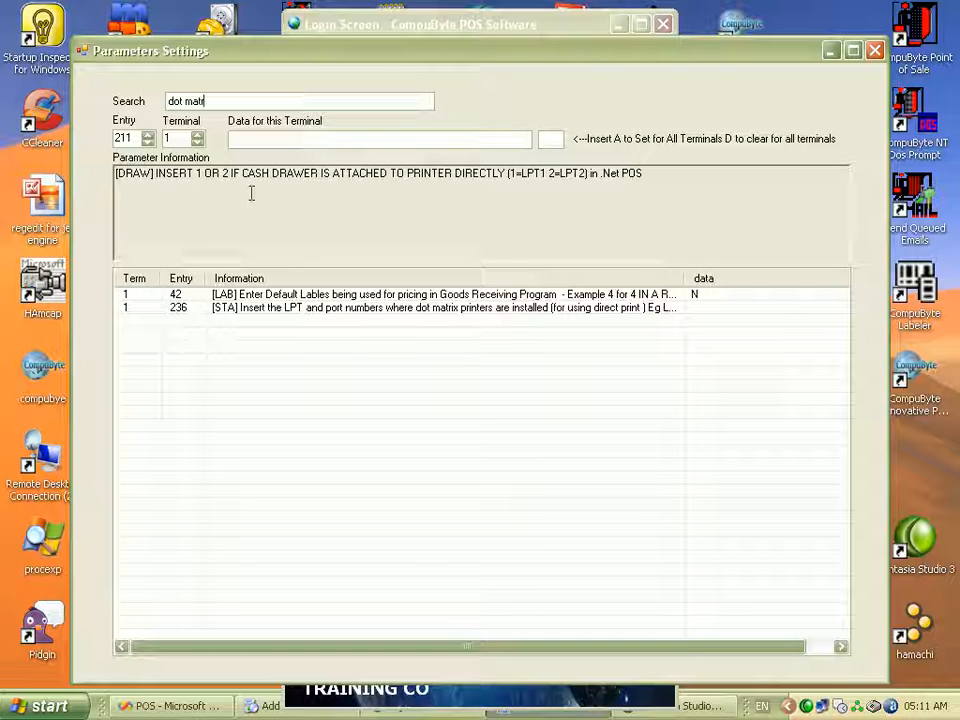
click(554, 312)
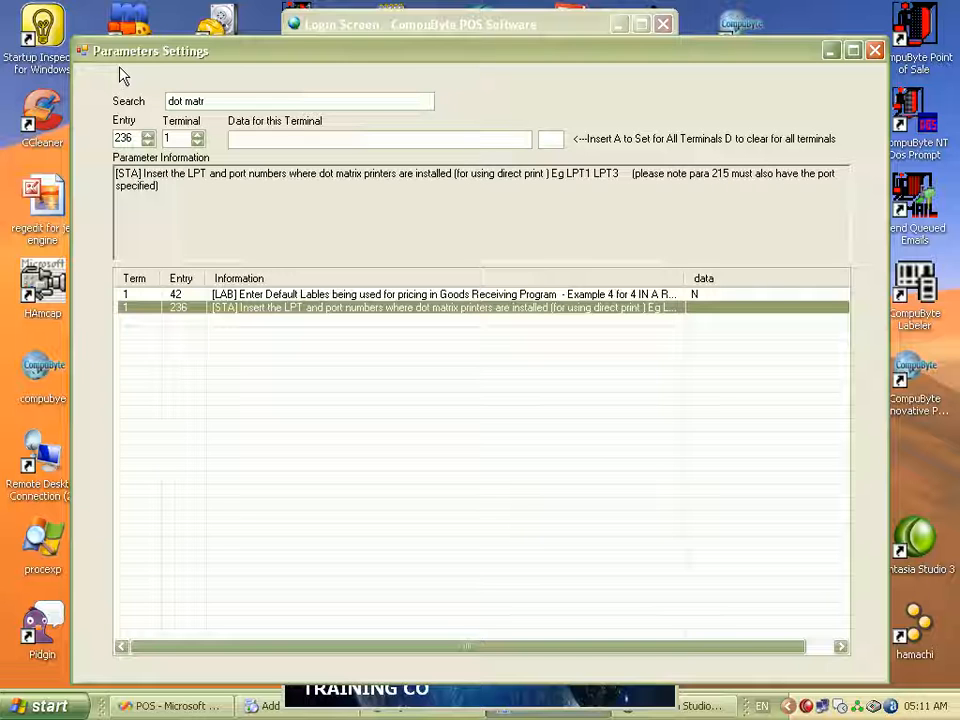
Step: Look up entry 215 by its number to read the printer port assignments, and move on to entry 216 for stationery types
click(133, 137)
key(BackSpace)
text(215)
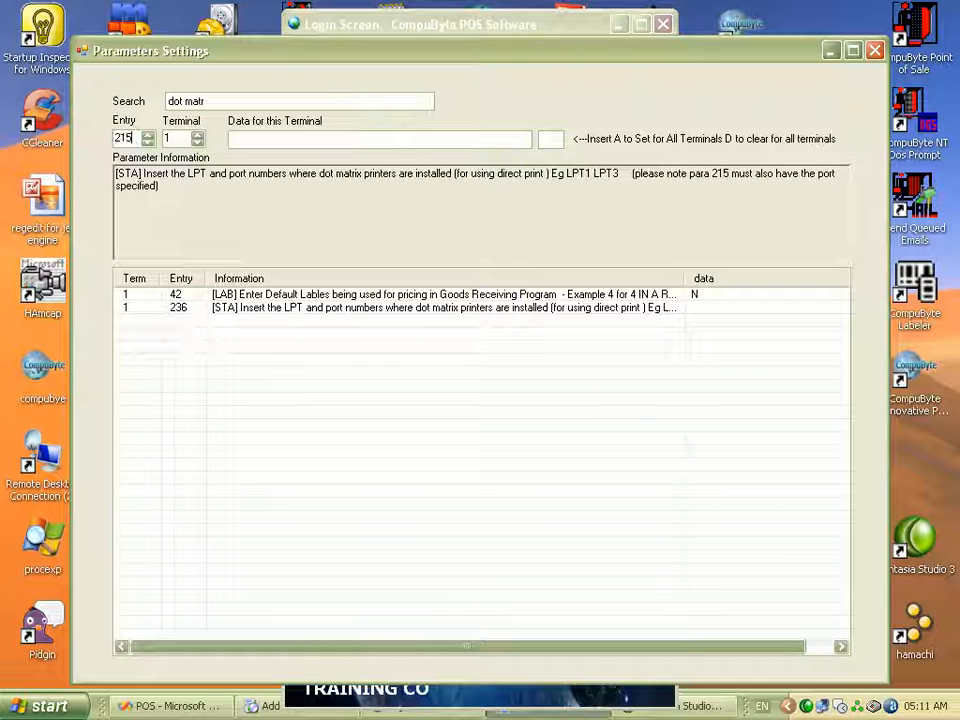
key(Return)
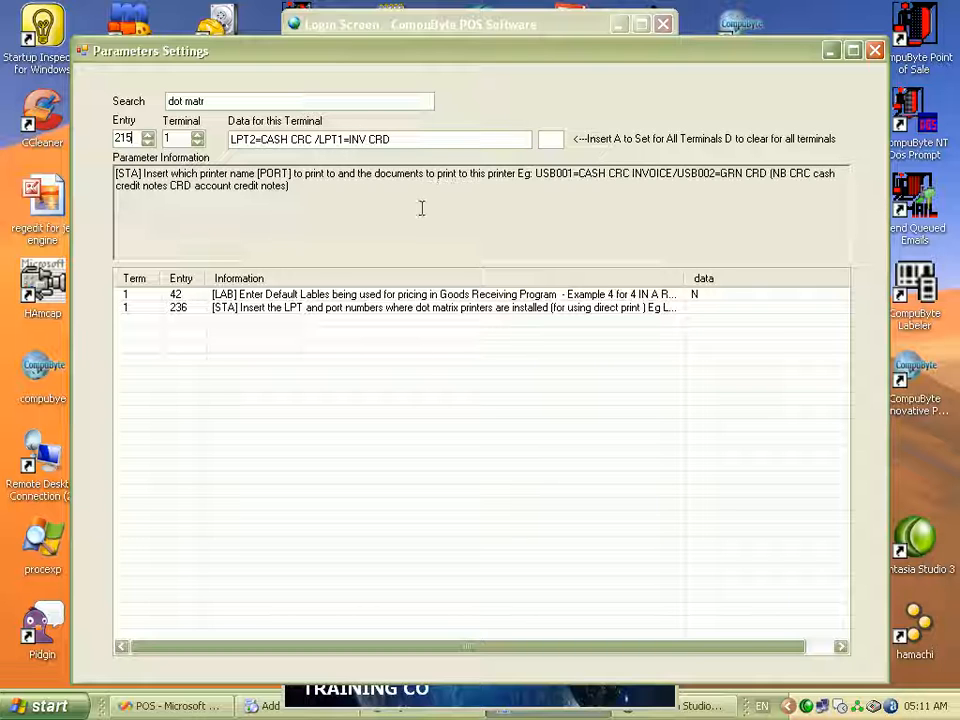
click(148, 135)
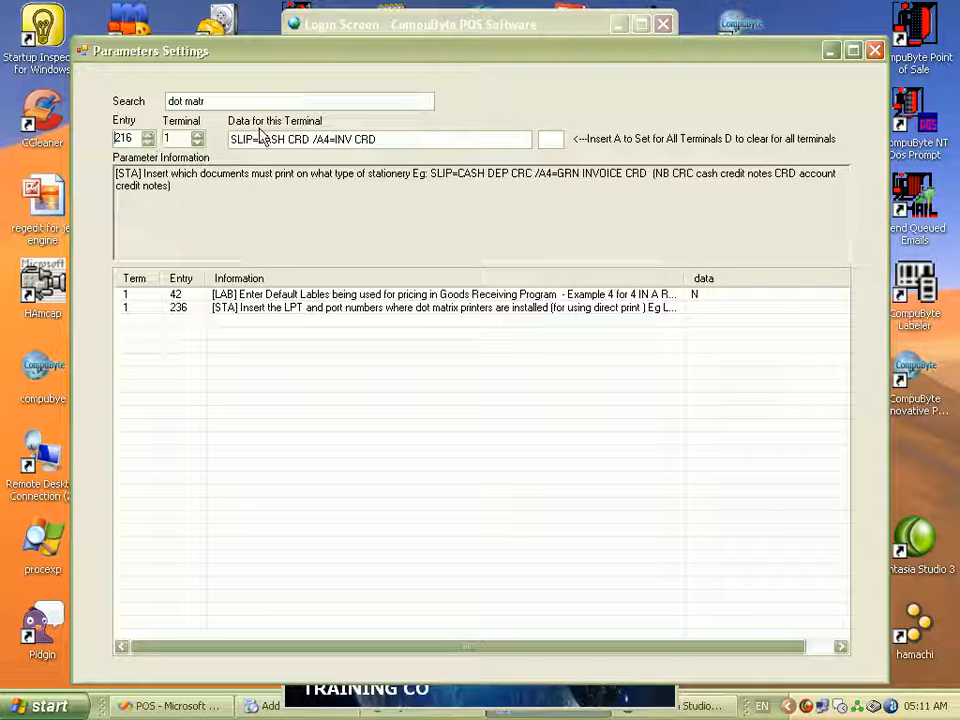
Step: Search the parameters for "selli" and open entry 11 on accepting a quantity of one and the stock selling price
click(258, 102)
key(BackSpace)
key(BackSpace)
key(BackSpace)
key(BackSpace)
key(BackSpace)
key(BackSpace)
key(BackSpace)
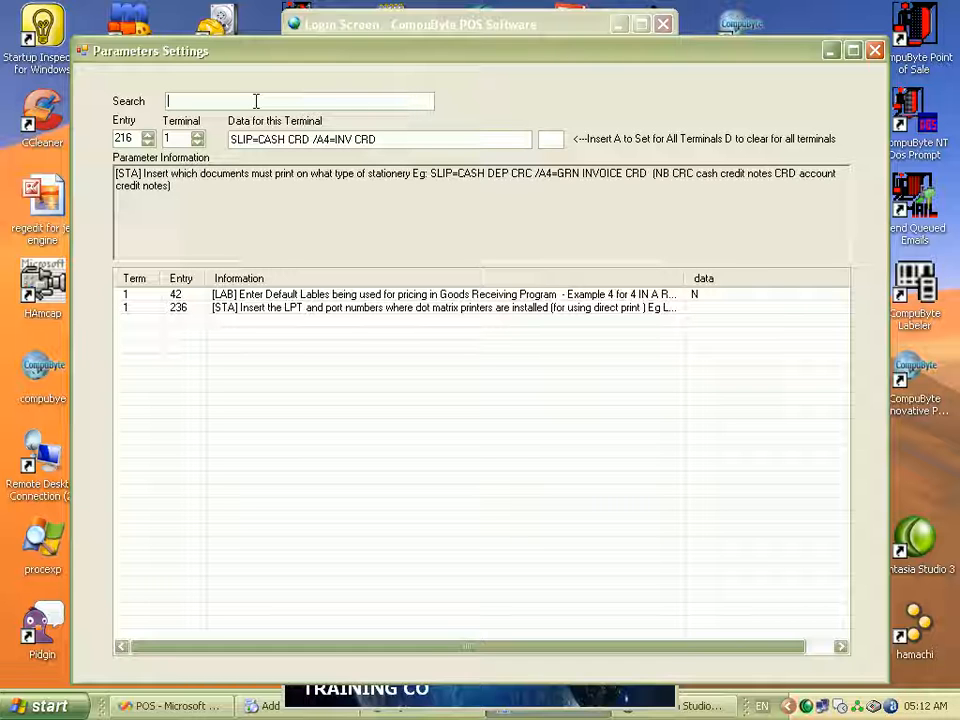
text(sel)
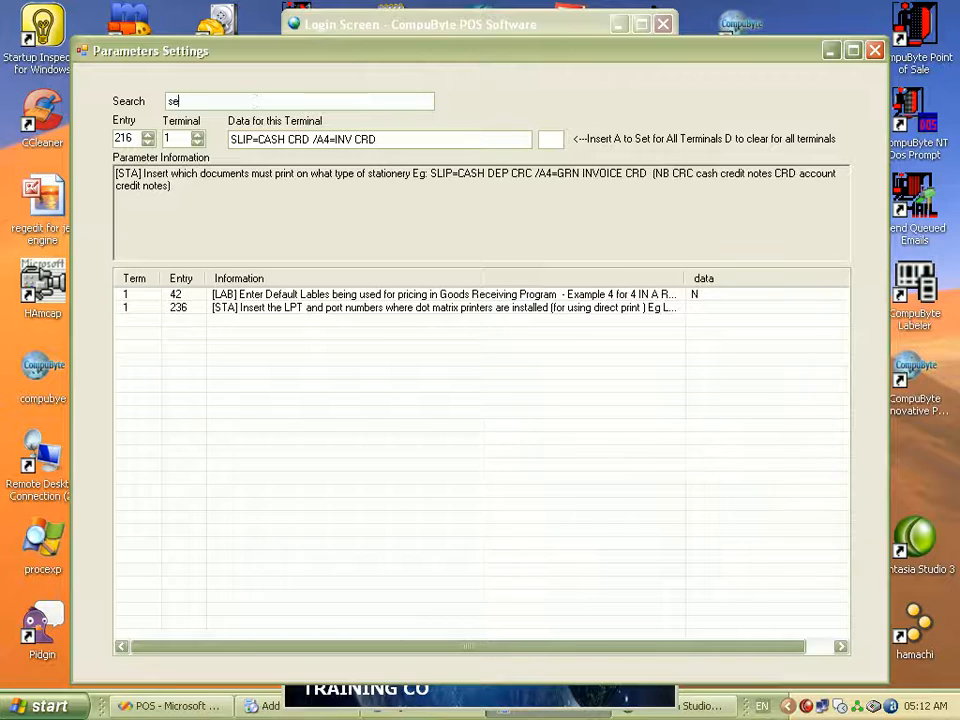
text(ing)
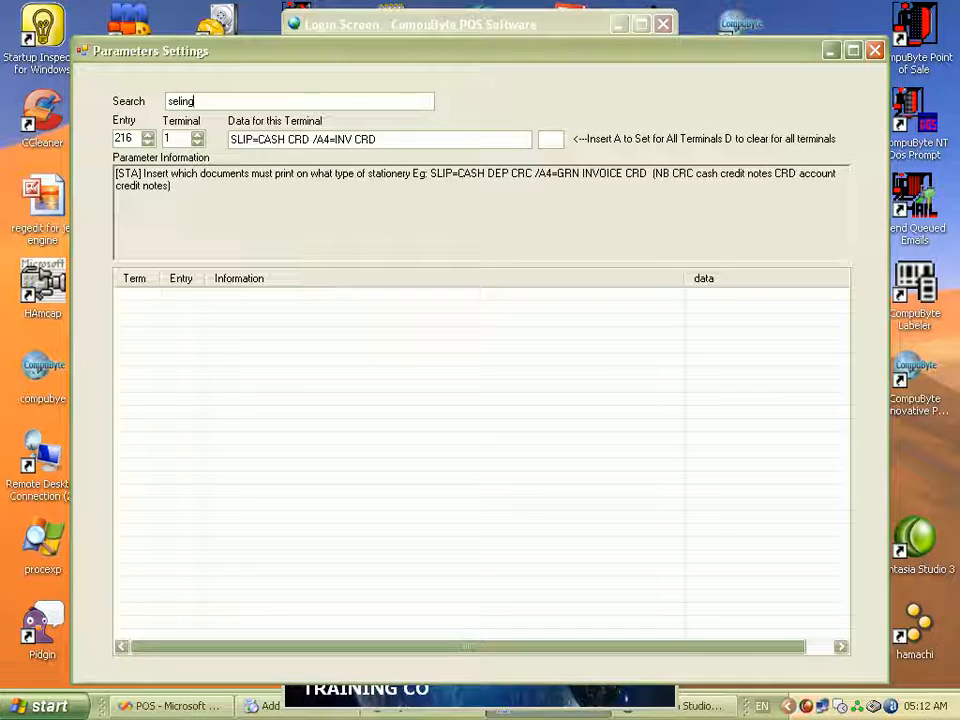
key(BackSpace)
key(BackSpace)
key(BackSpace)
text(l)
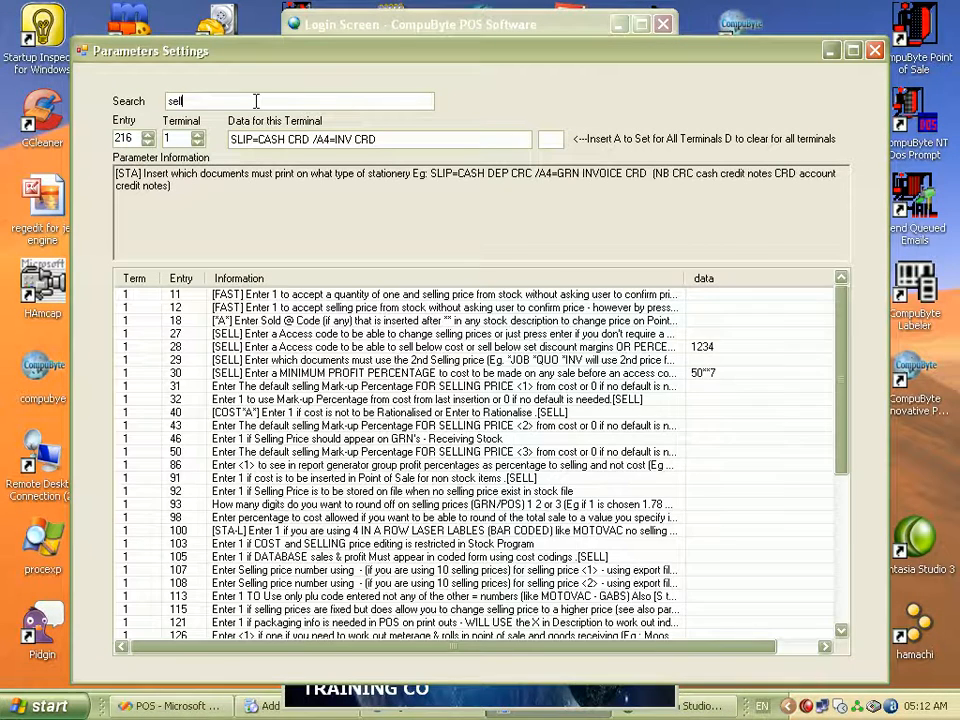
text(i)
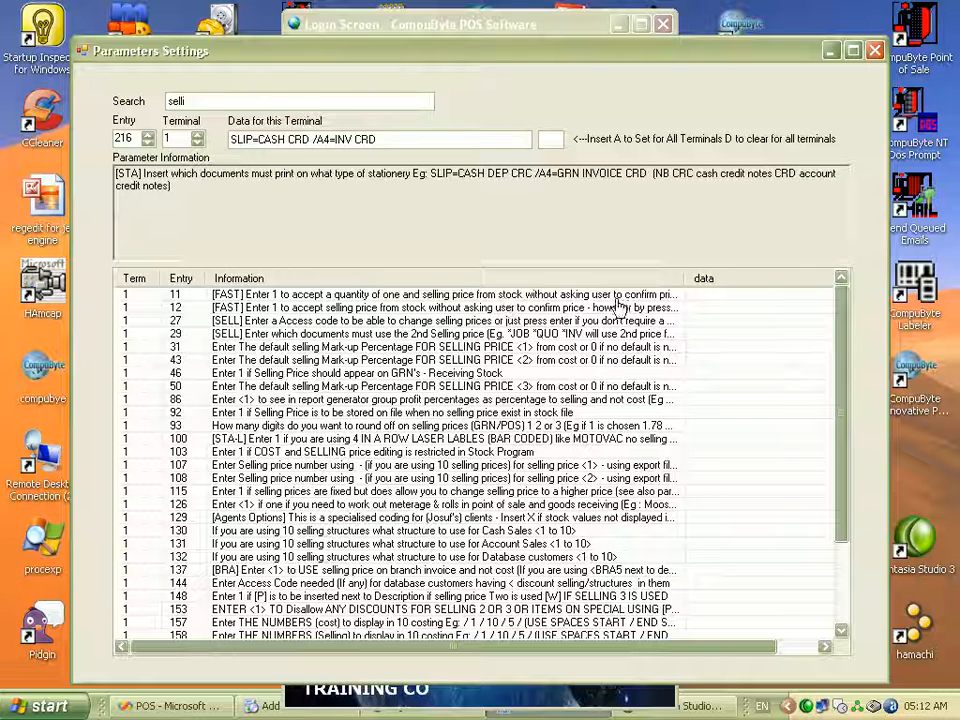
text(i)
click(583, 298)
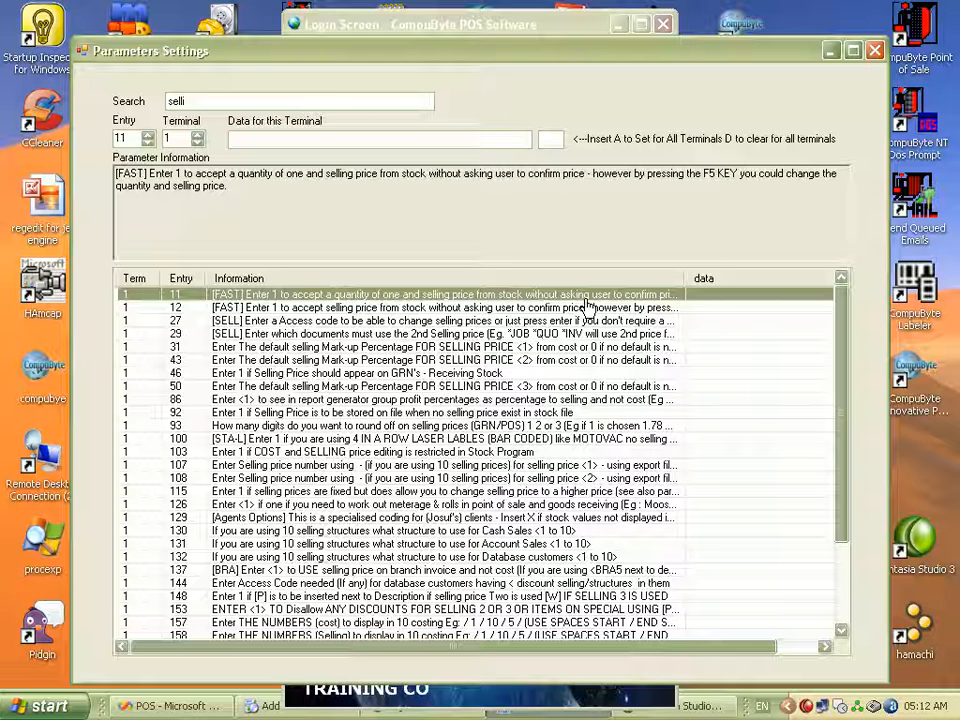
Step: Replace the search text with "units" to list the parameters that deal with units
click(221, 100)
key(BackSpace)
key(BackSpace)
key(BackSpace)
key(BackSpace)
key(BackSpace)
text(units)
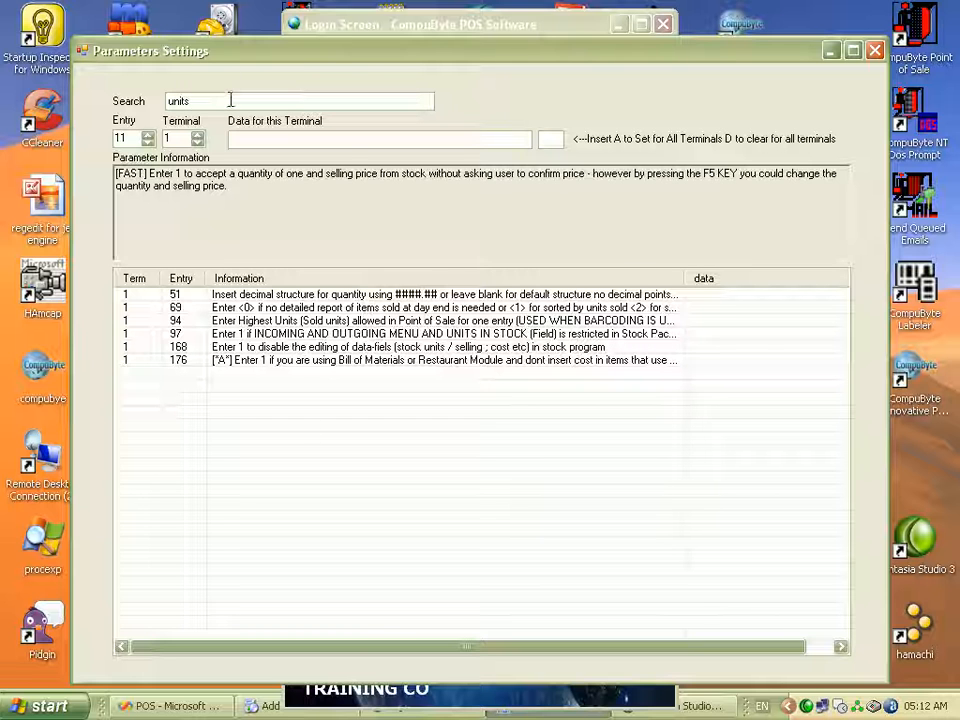
Step: Clear the units search and search the parameters for "tak" to list the takeaway settings
key(BackSpace)
key(BackSpace)
key(BackSpace)
key(BackSpace)
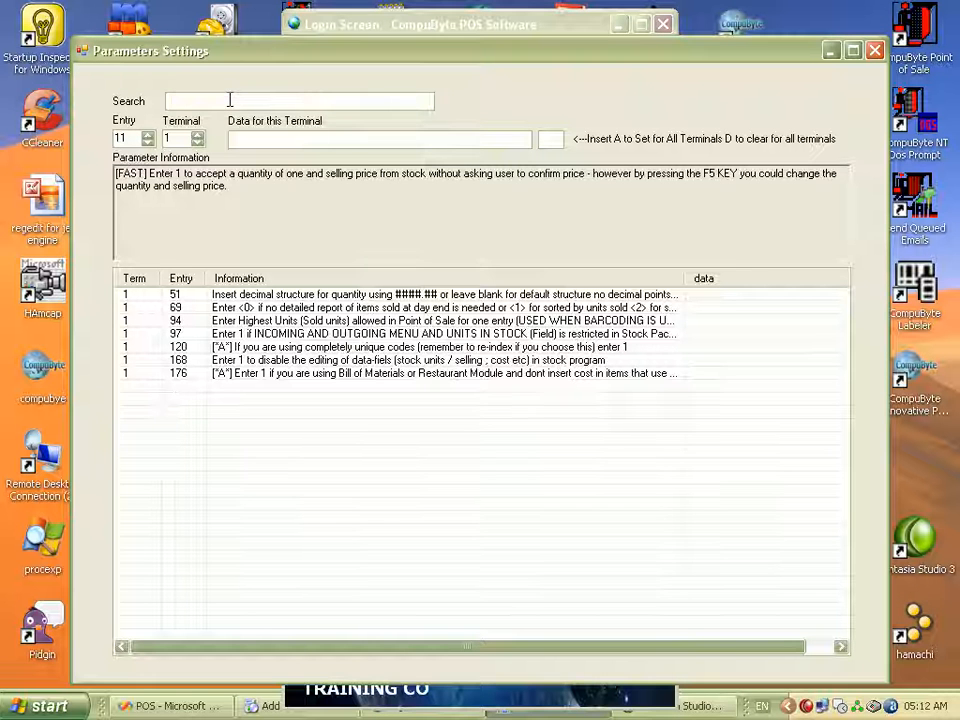
text(tak)
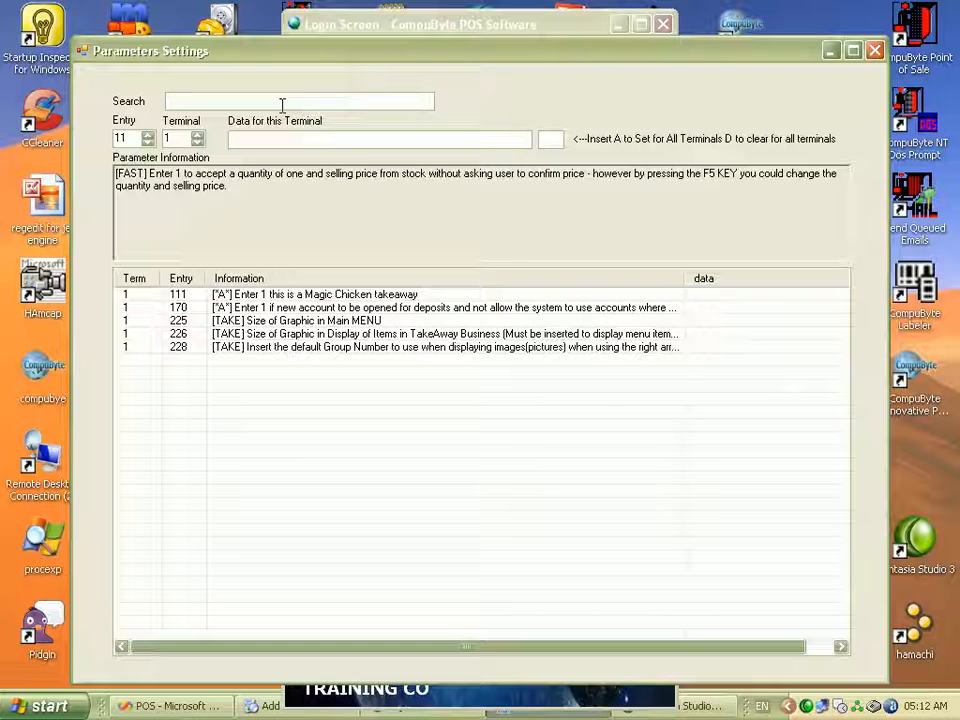
Step: Search the parameters for "logo" and open entry 242 on Vista style logos for menu selection
text(logi)
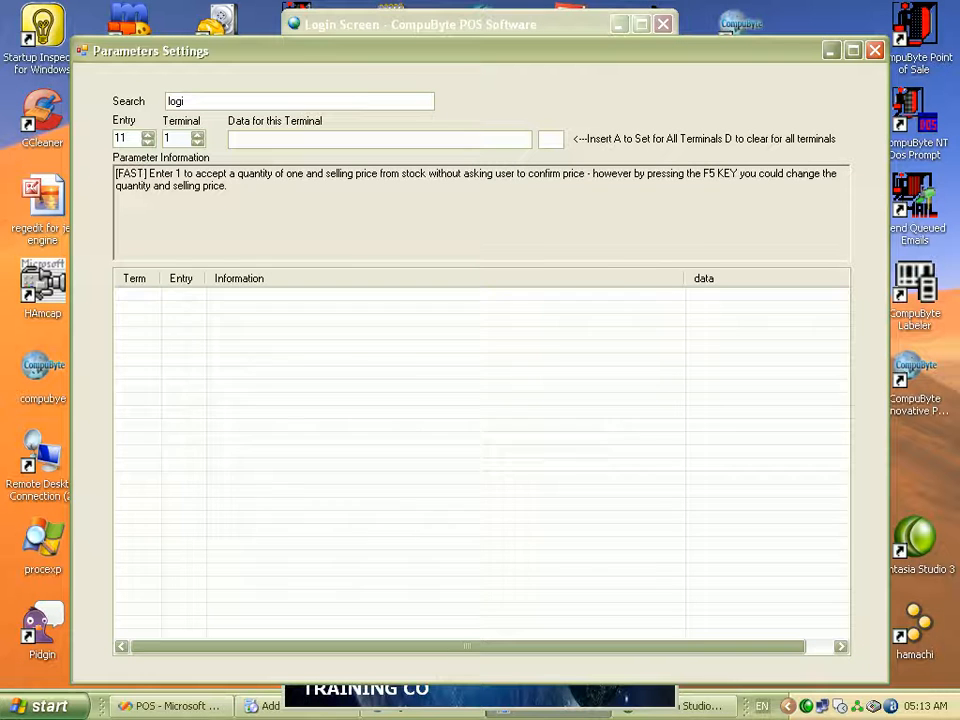
key(BackSpace)
text(o)
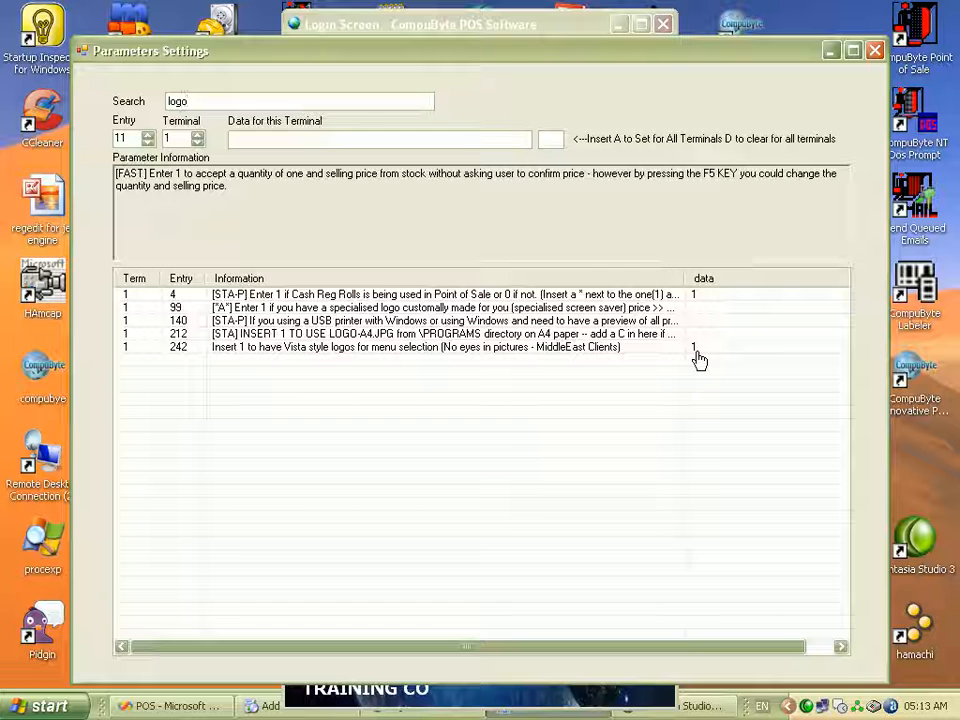
click(591, 350)
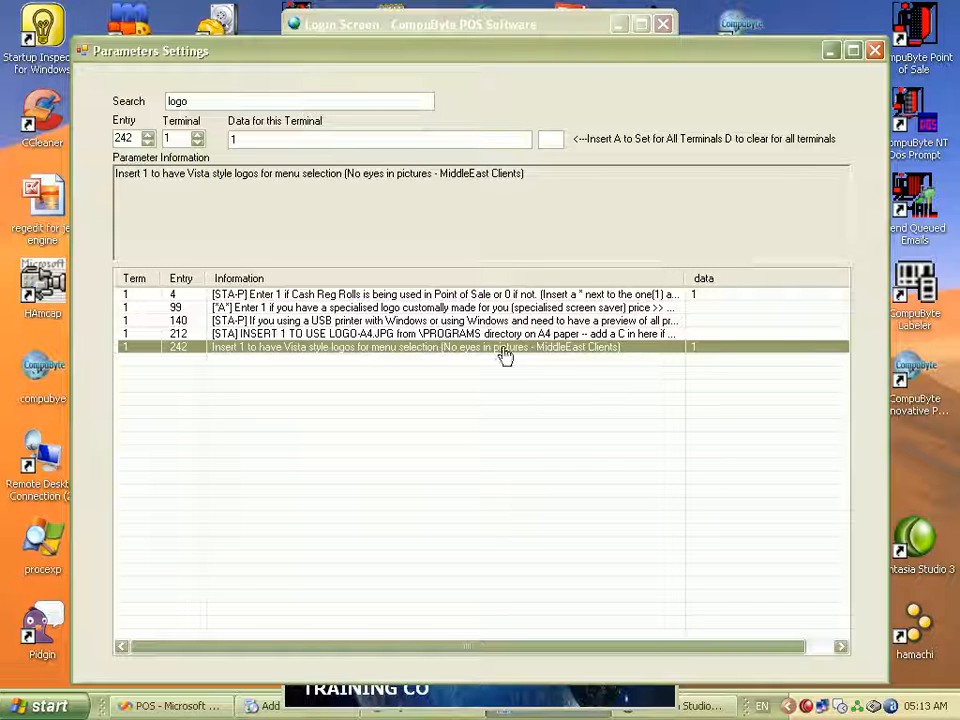
Step: Open entry 212 on using LOGO-A4.JPG on A4 paper and replace the parameter search text with "day+end"
click(440, 334)
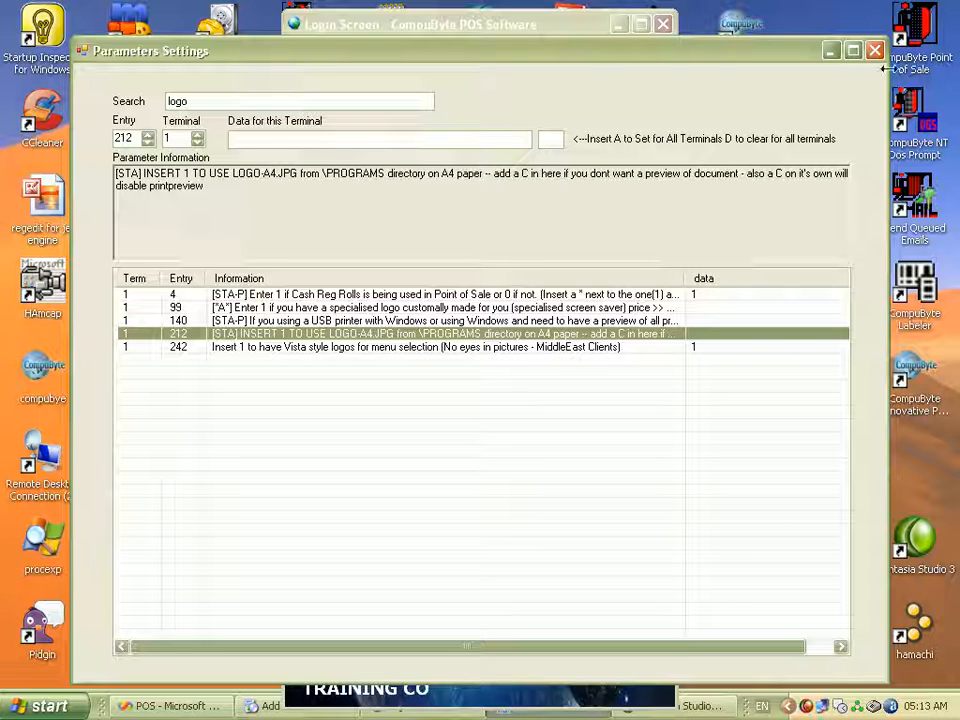
click(315, 102)
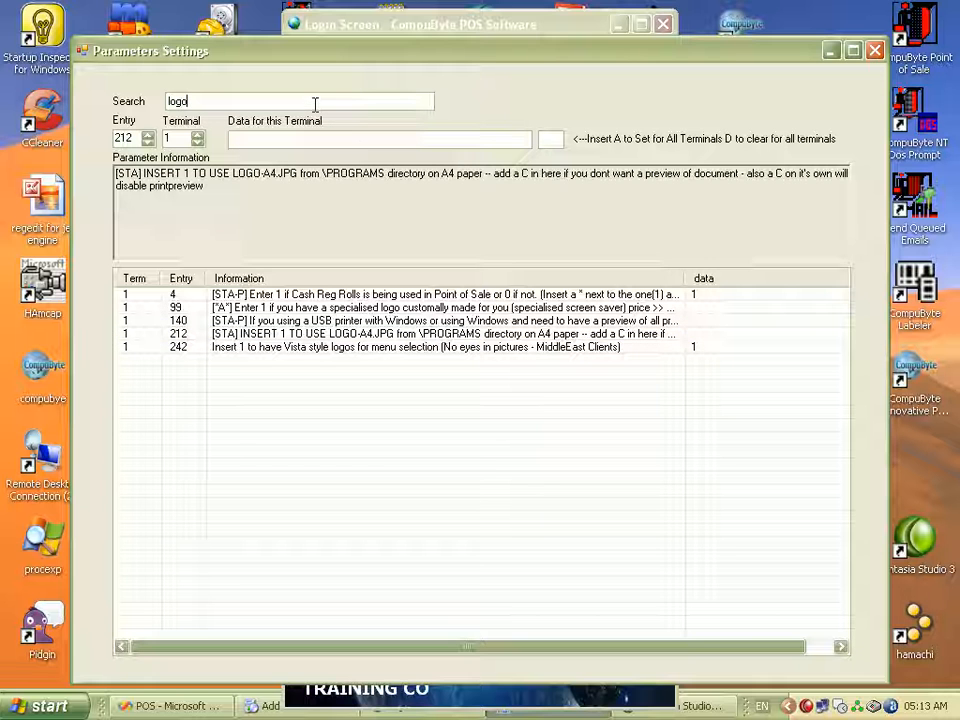
key(BackSpace)
key(BackSpace)
key(BackSpace)
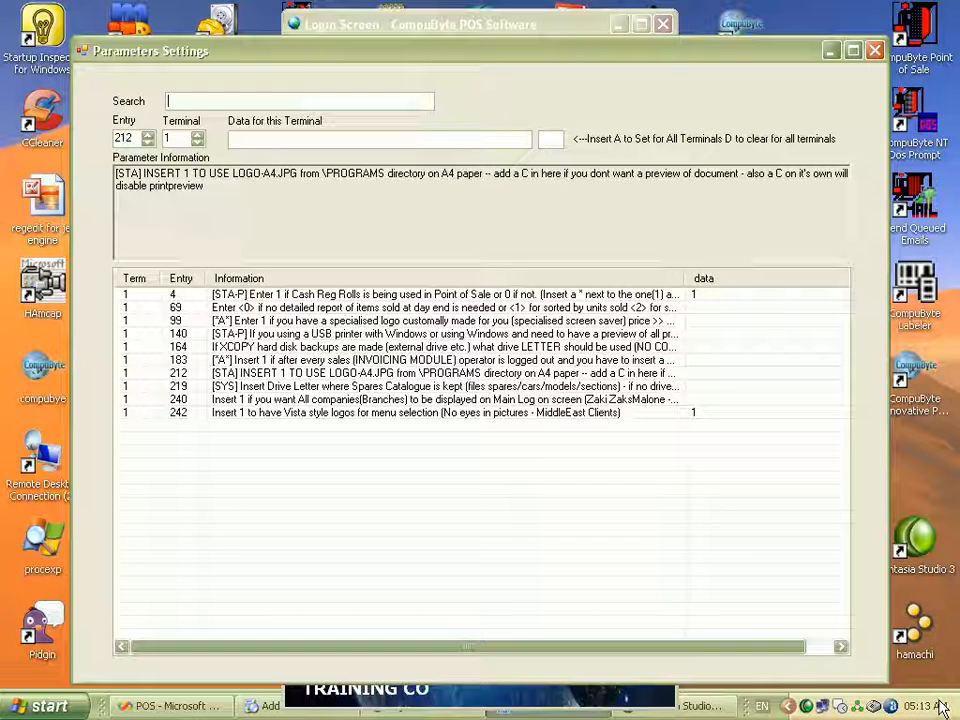
text(a)
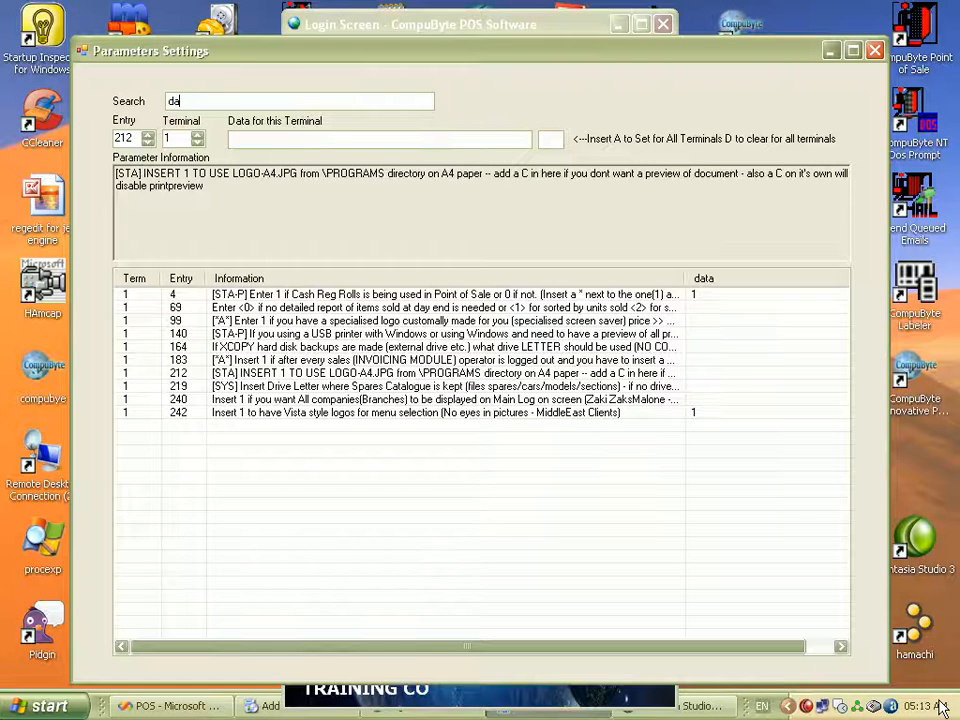
text(y+end)
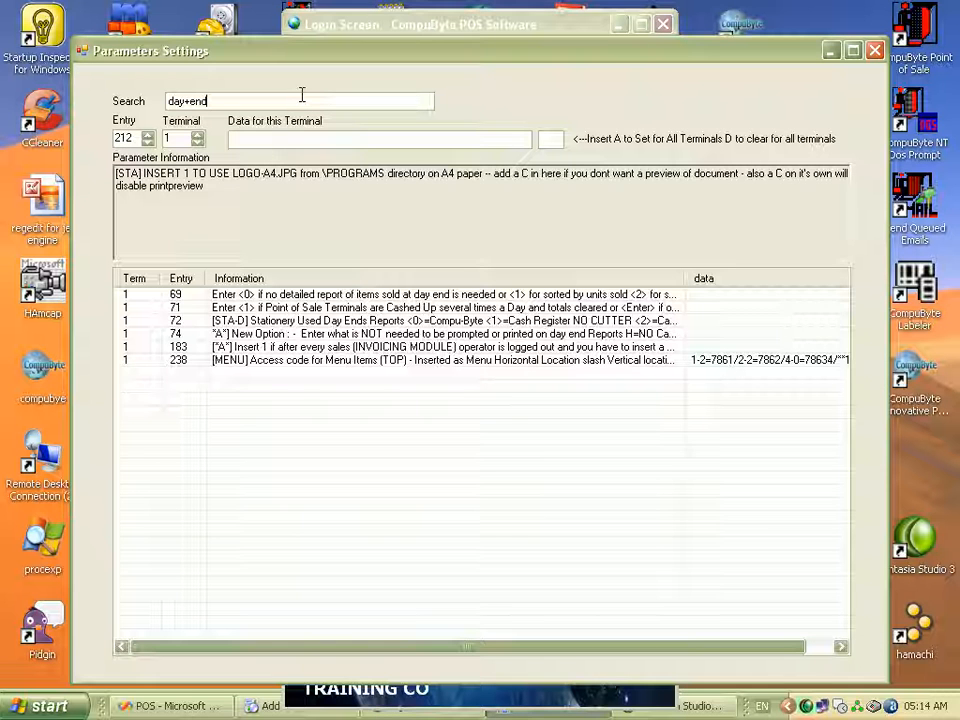
Step: Replace the search text with "access" to list the parameters that deal with access codes
key(BackSpace)
key(BackSpace)
key(BackSpace)
key(BackSpace)
key(BackSpace)
key(BackSpace)
key(BackSpace)
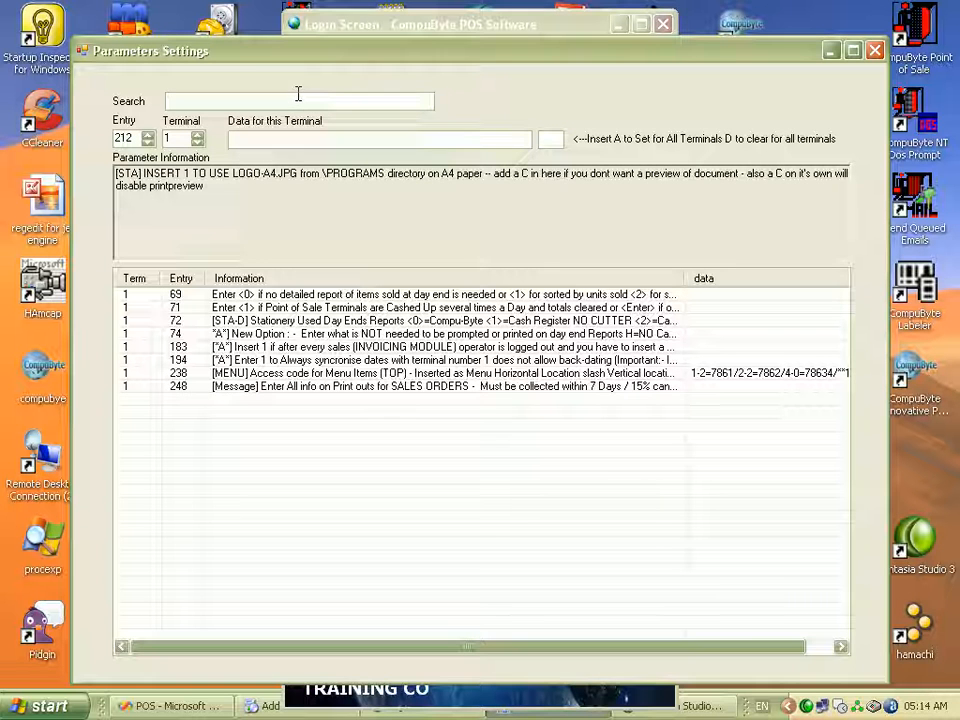
text(acce)
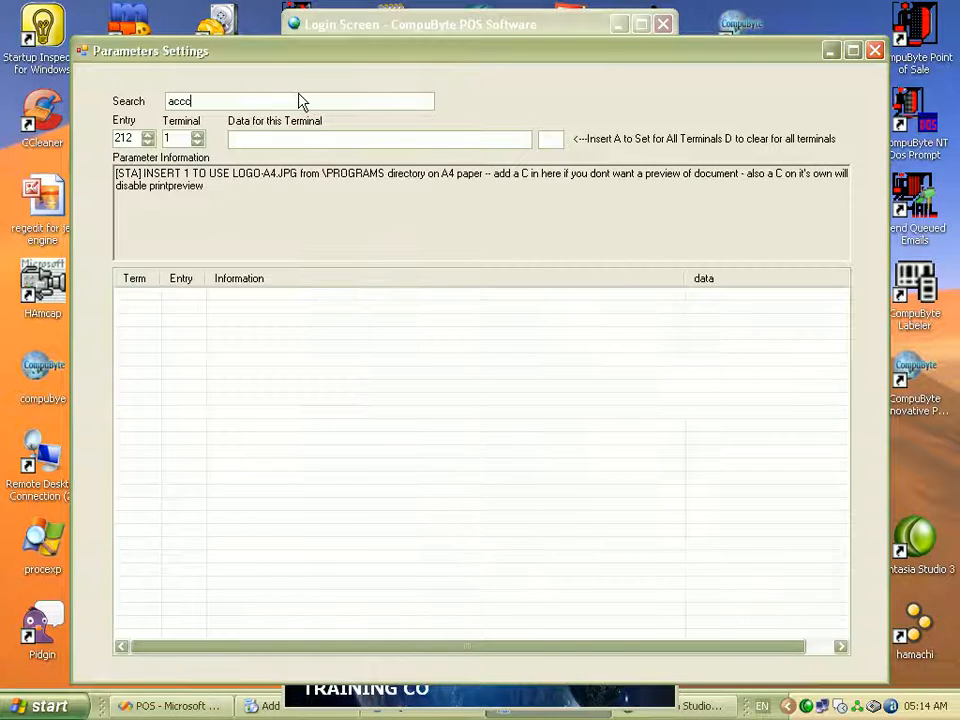
text(ss)
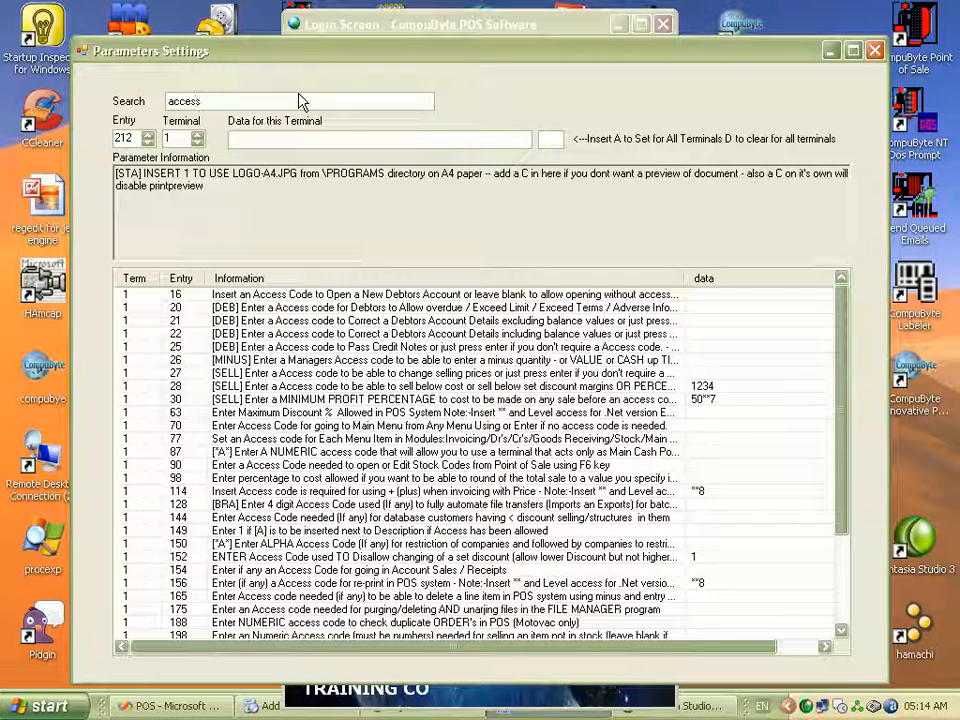
Step: Examine the access code parameters, opening entry 28 on selling below cost, entry 30 on minimum profit percentage and entry 156 on re-prints
click(697, 387)
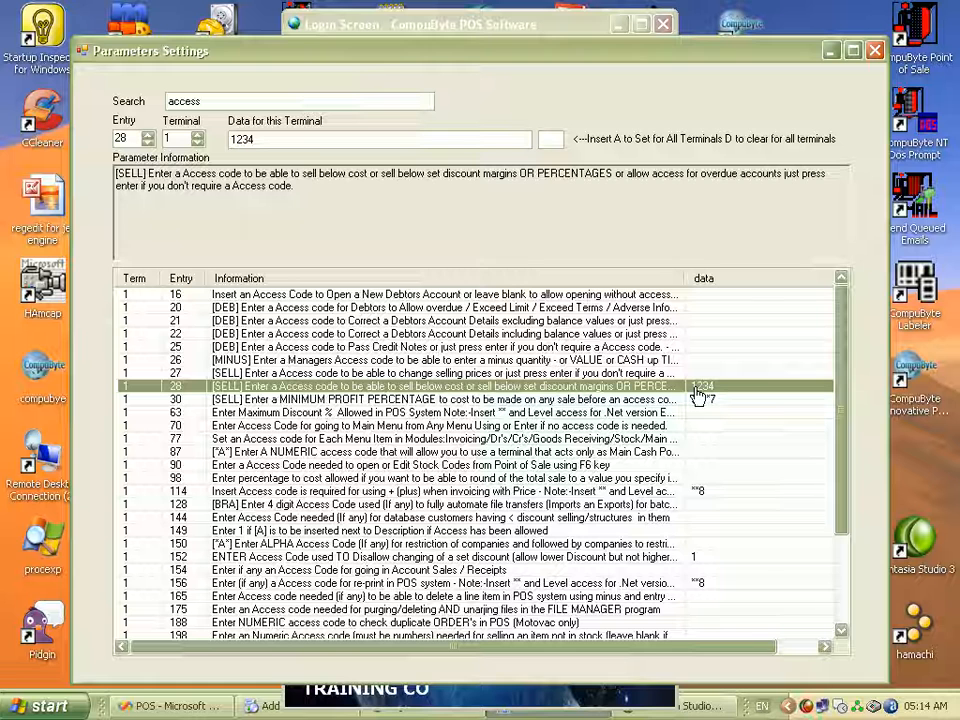
click(661, 403)
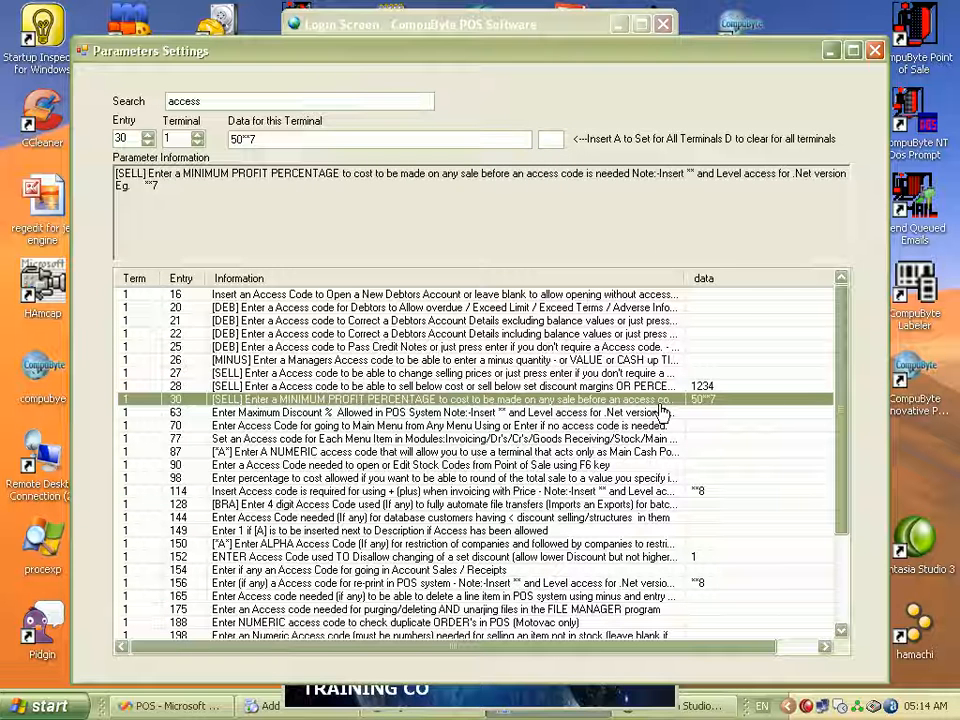
scroll(661, 410, down, 2)
scroll(659, 405, down, 2)
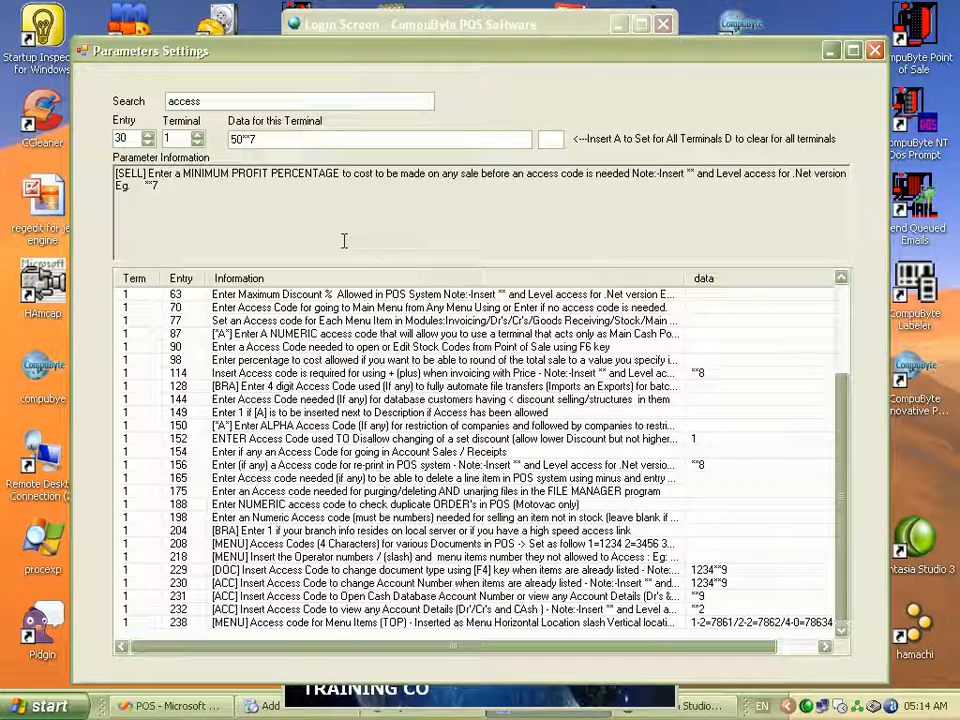
click(522, 465)
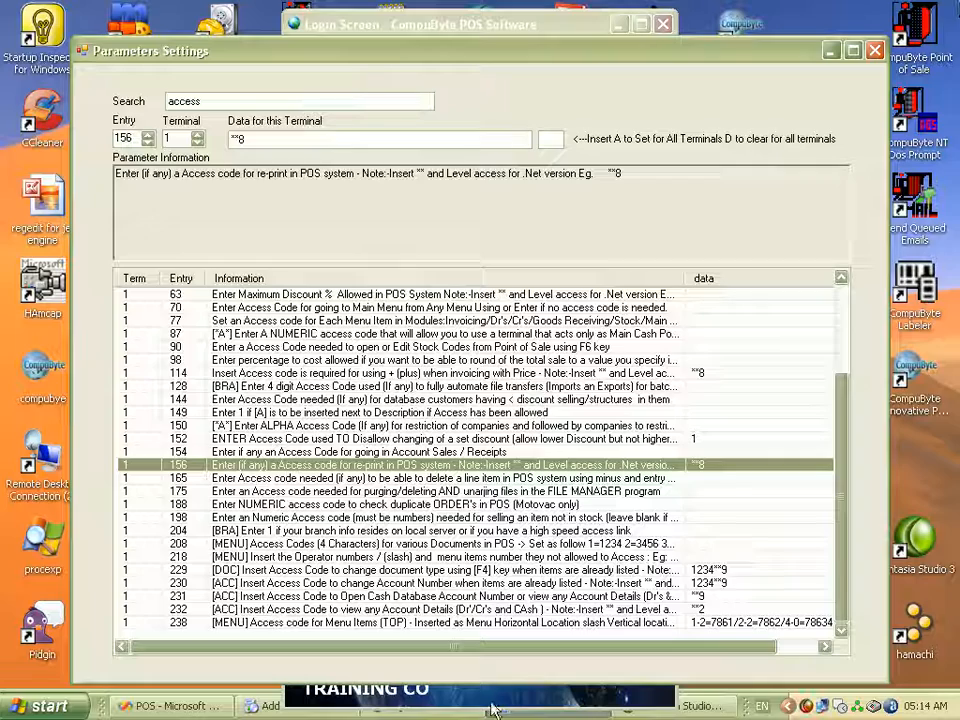
scroll(880, 458, up, 3)
scroll(846, 503, down, 3)
scroll(845, 503, up, 3)
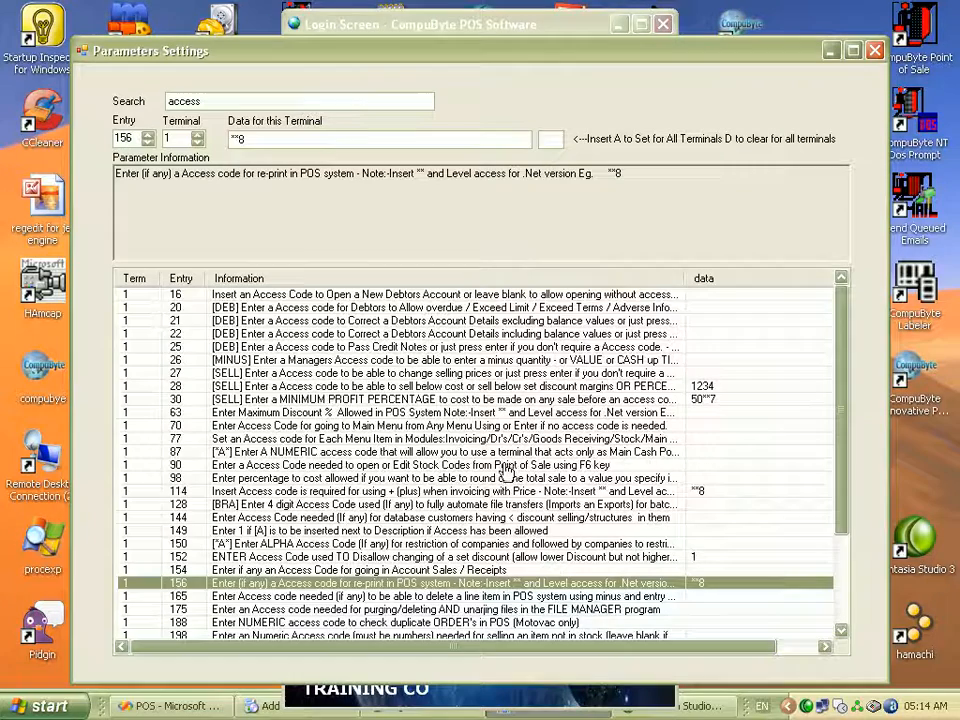
scroll(500, 473, down, 2)
scroll(500, 473, down, 1)
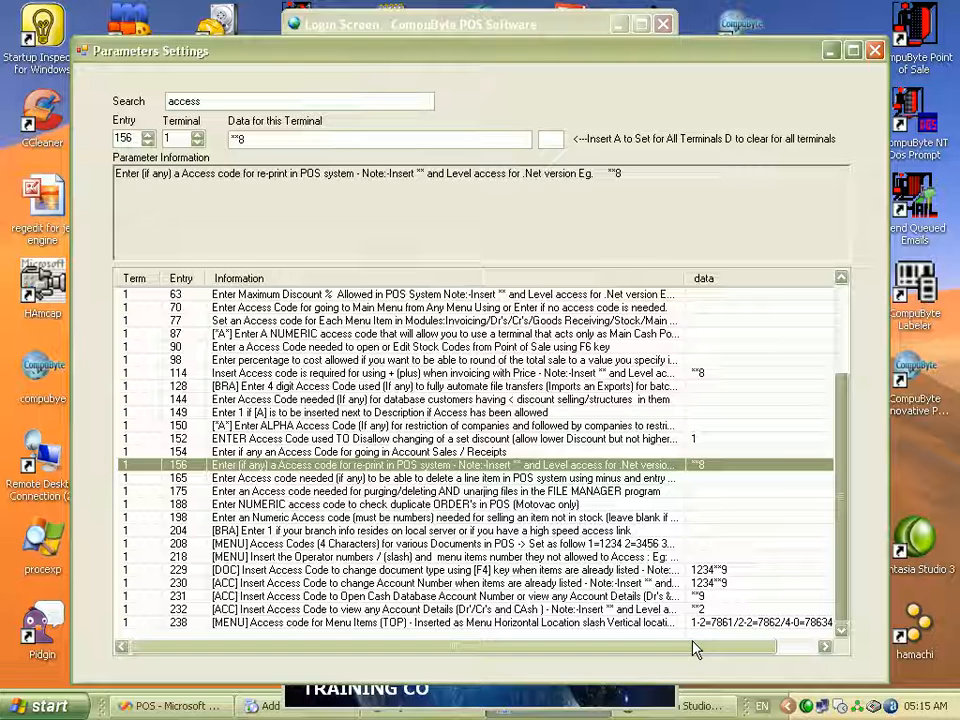
Step: Close the parameter settings and acknowledge the storage message to return to the login screen
click(873, 50)
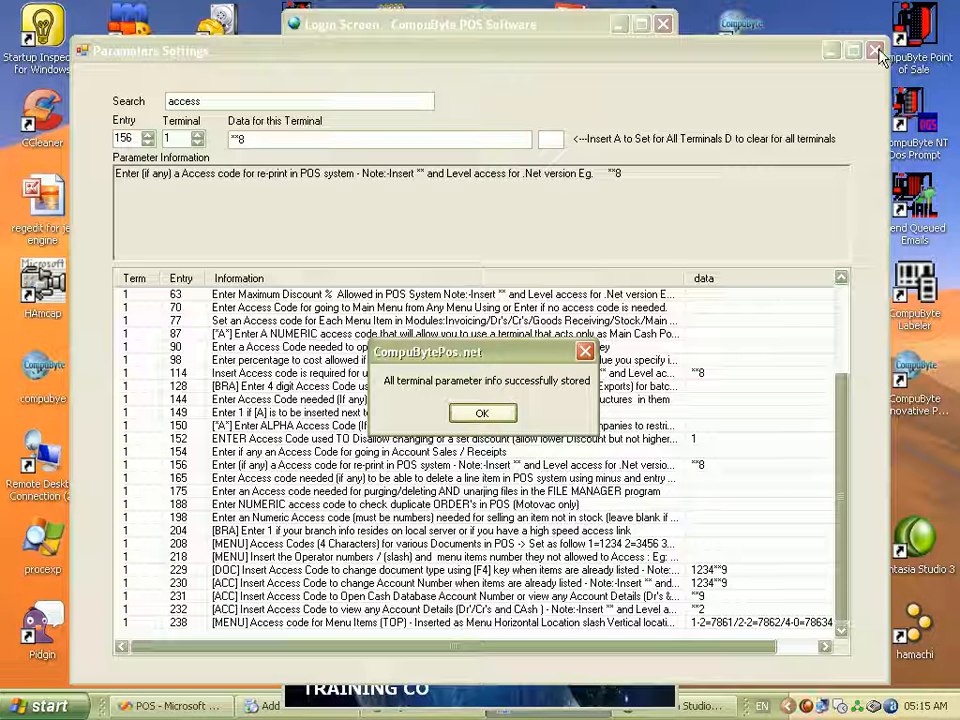
click(483, 415)
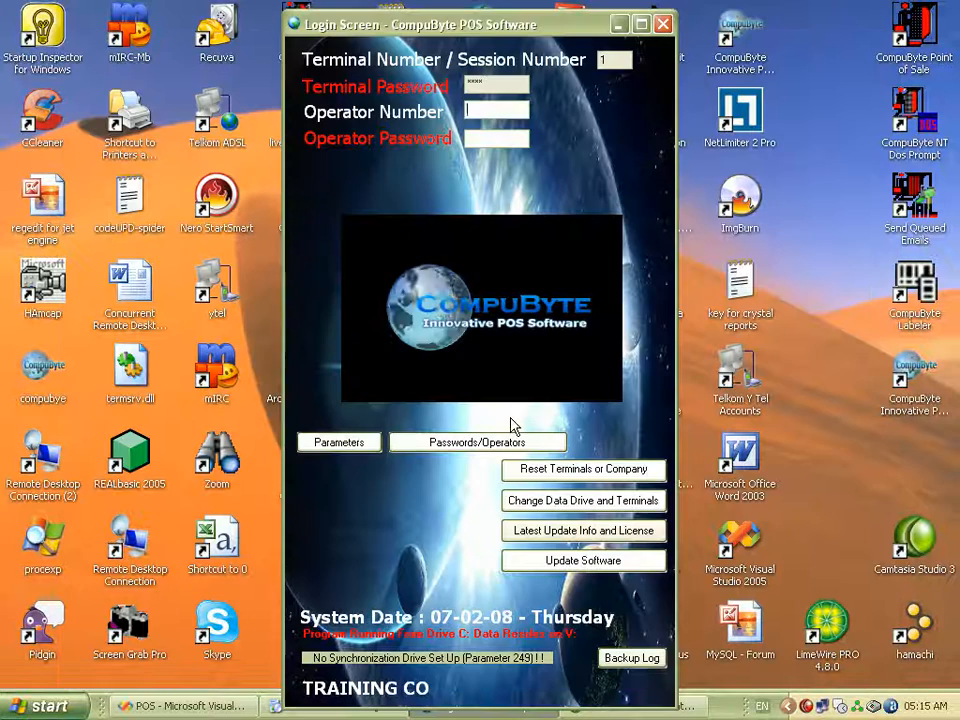